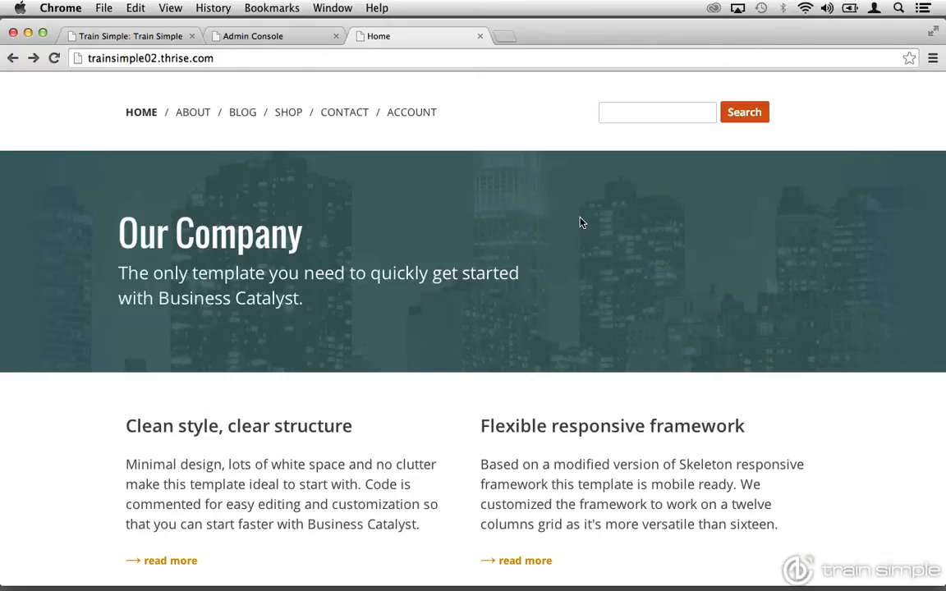
- Examine the home page's image gallery by stepping forward through its slides
scroll(580, 222, down, 10)
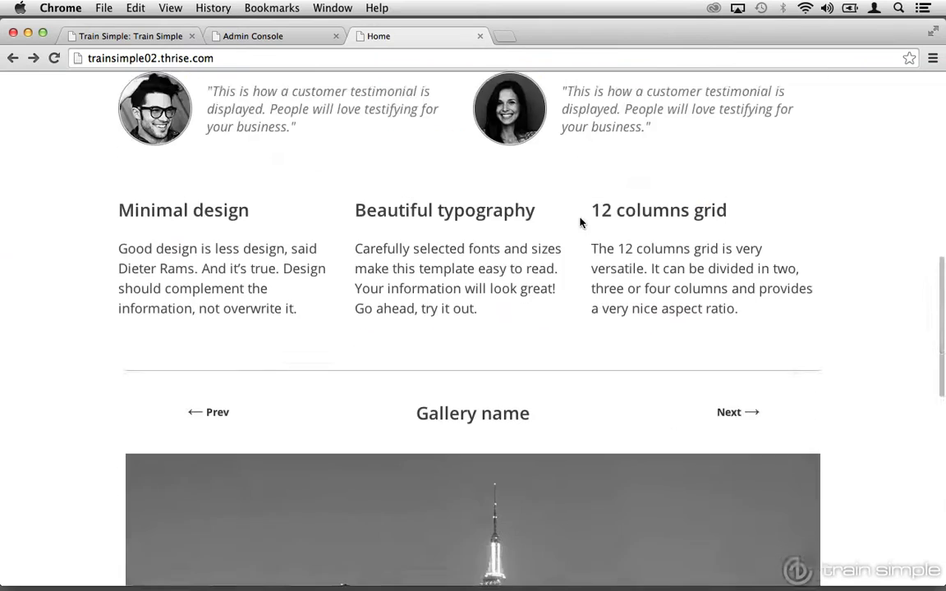
scroll(580, 222, down, 5)
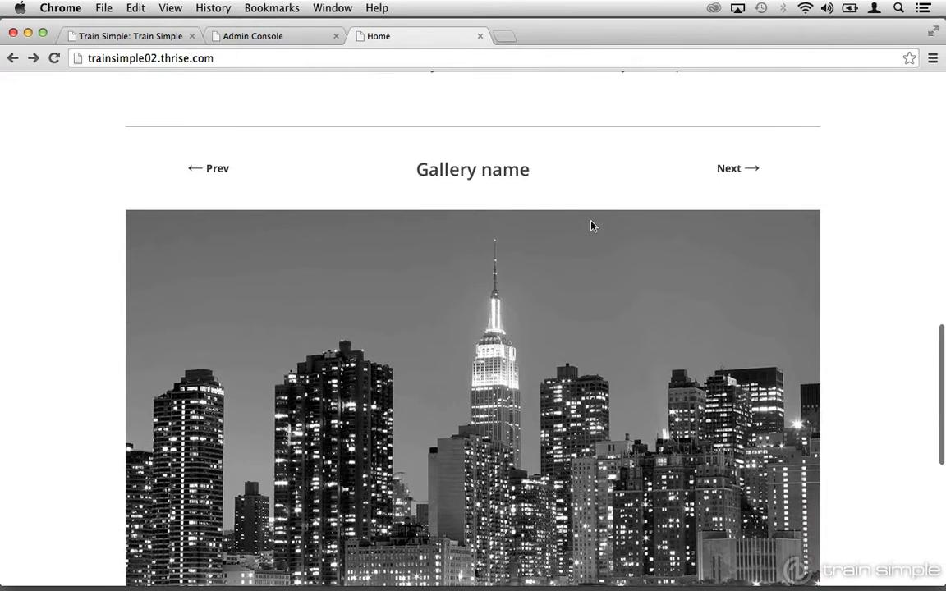
click(728, 171)
scroll(728, 170, down, 1)
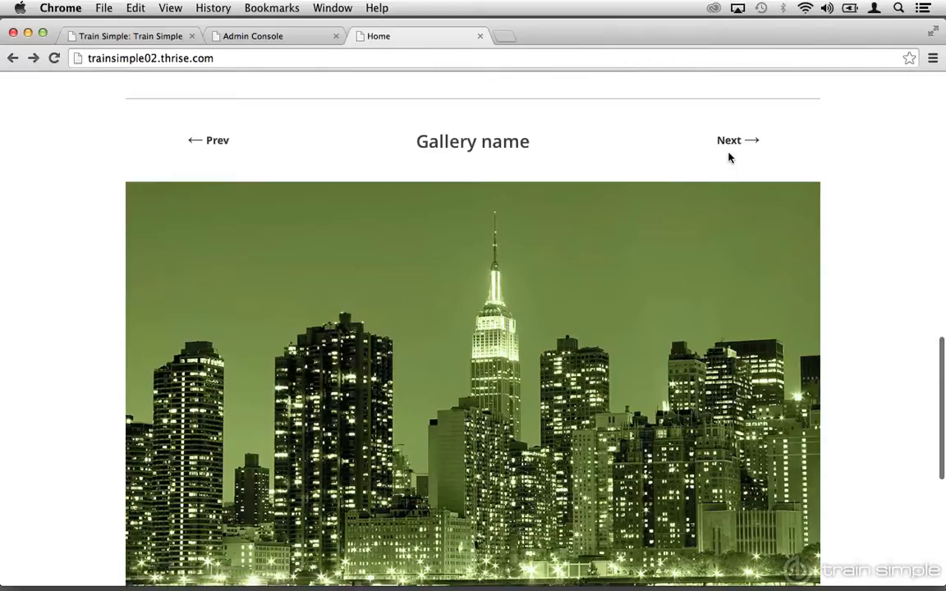
click(733, 150)
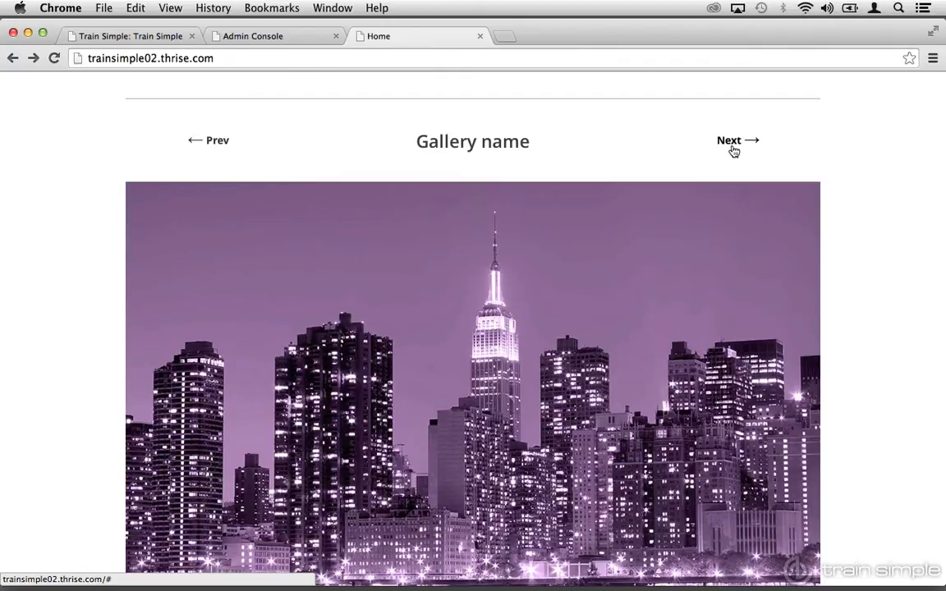
click(730, 141)
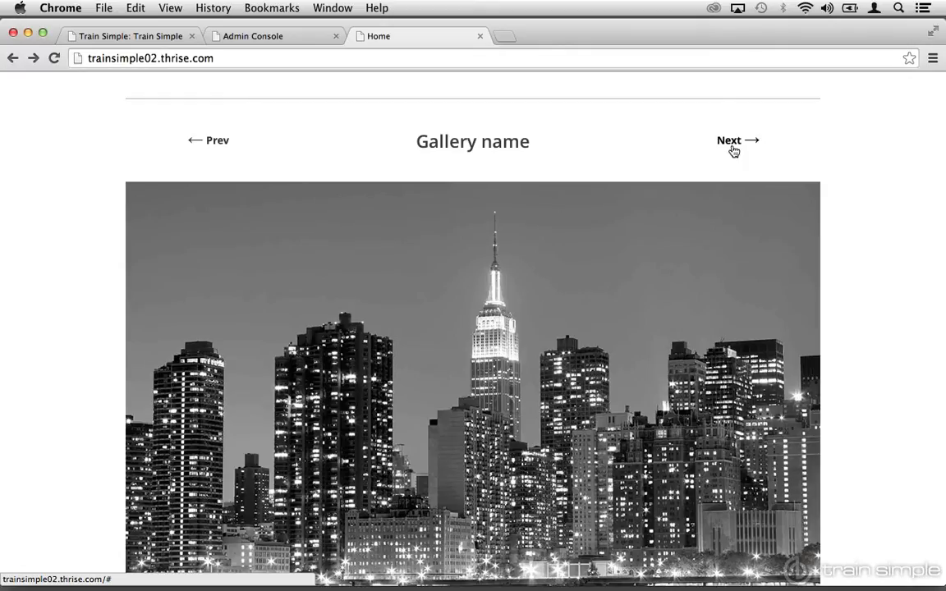
- Copy the first slide's complete div block, including image and caption, from index.html in the Admin Console
click(282, 38)
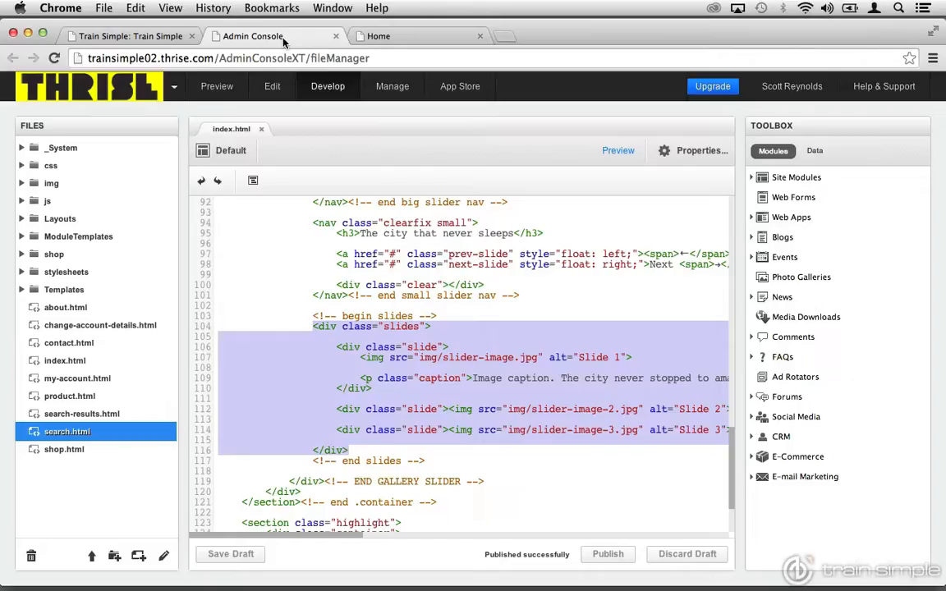
click(336, 347)
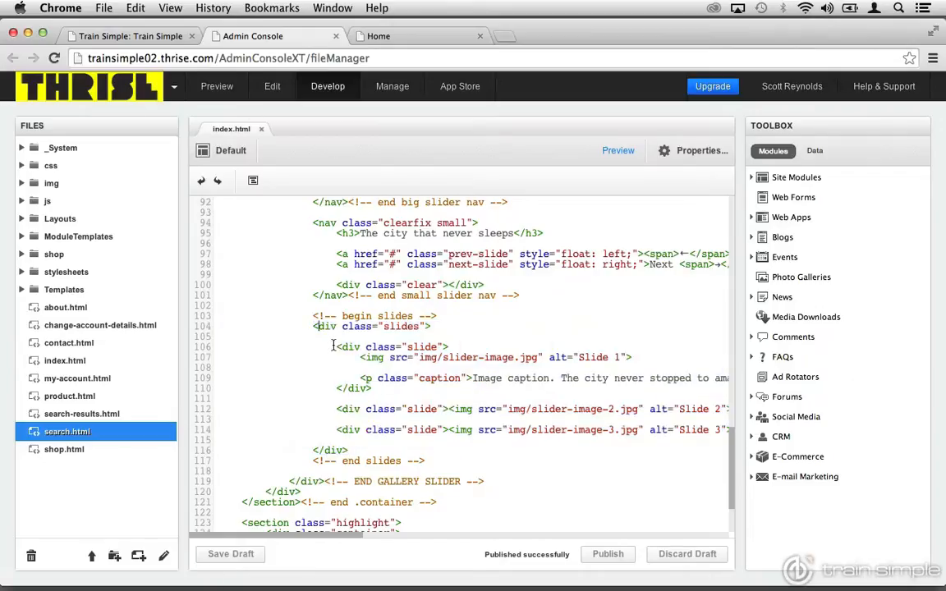
drag(336, 346, 382, 386)
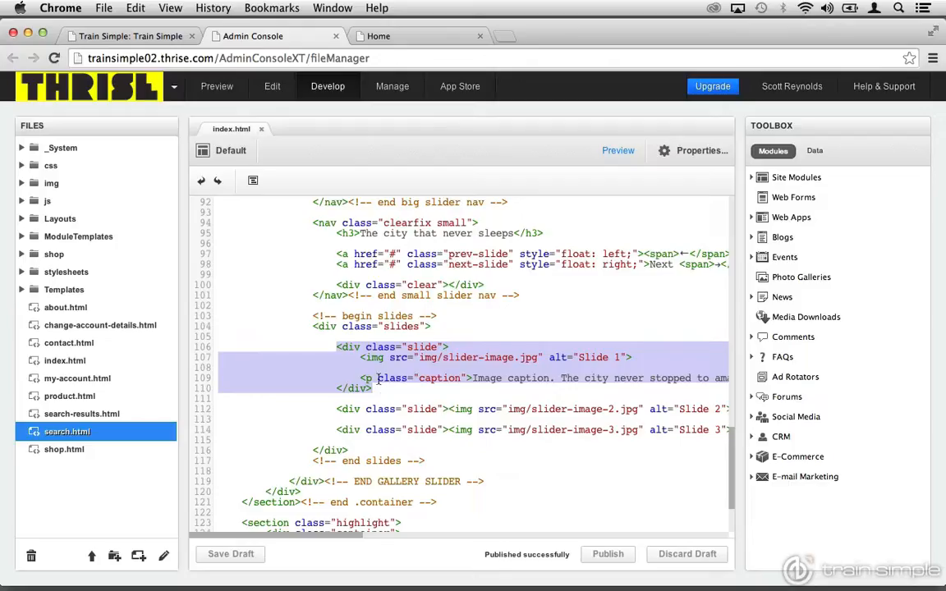
- Create a new web app named Gallery from the site dashboard and proceed to its fields
click(158, 41)
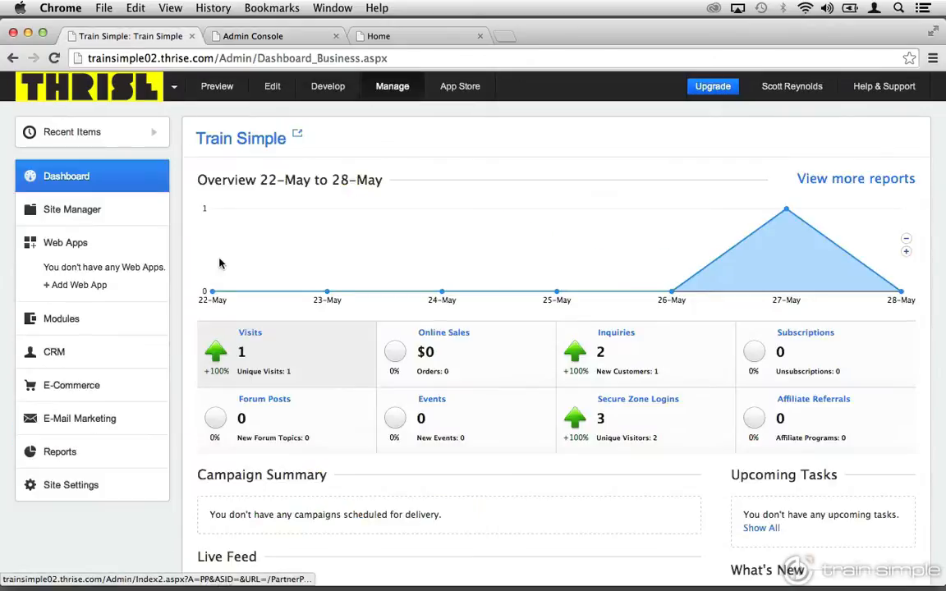
click(80, 285)
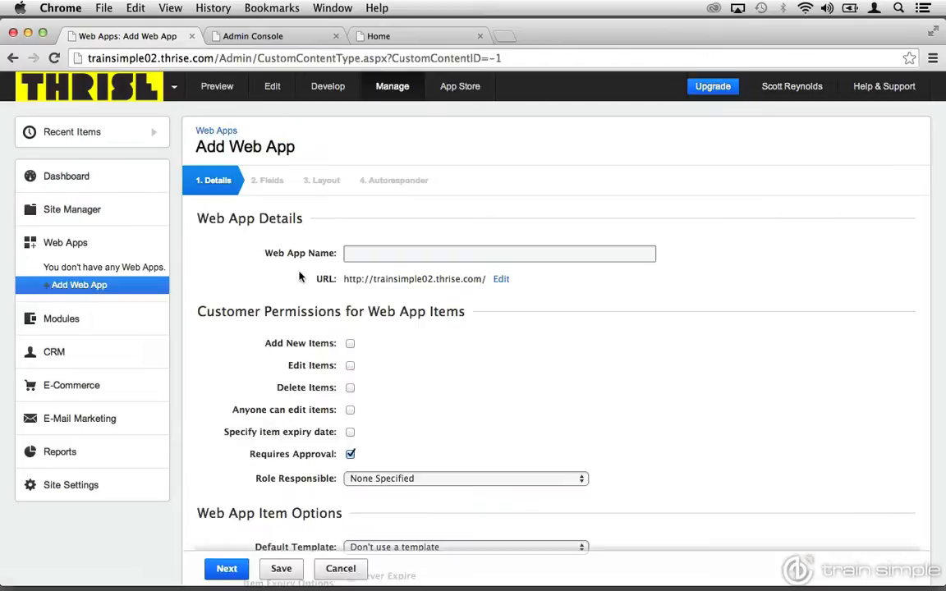
click(369, 253)
text(Gallery)
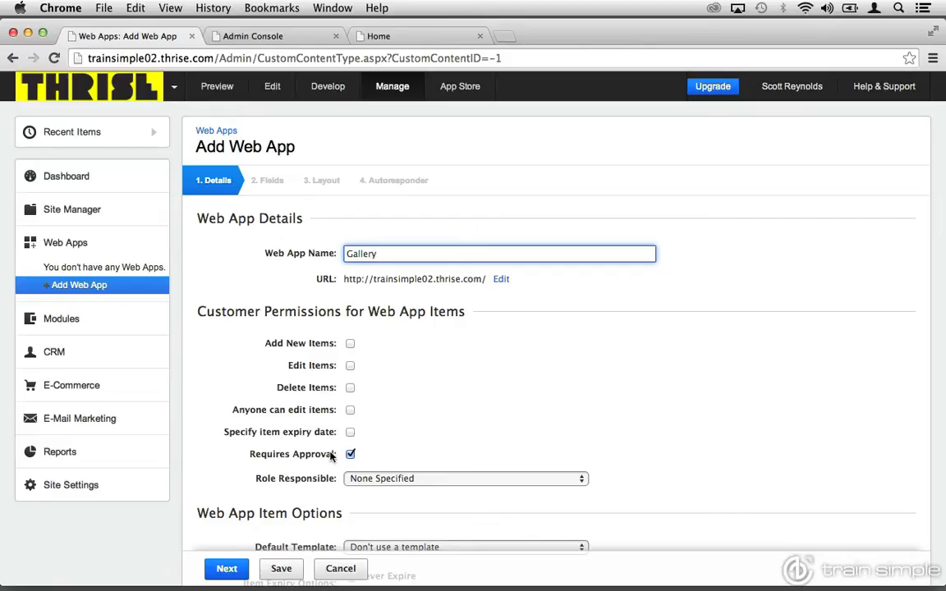
click(226, 568)
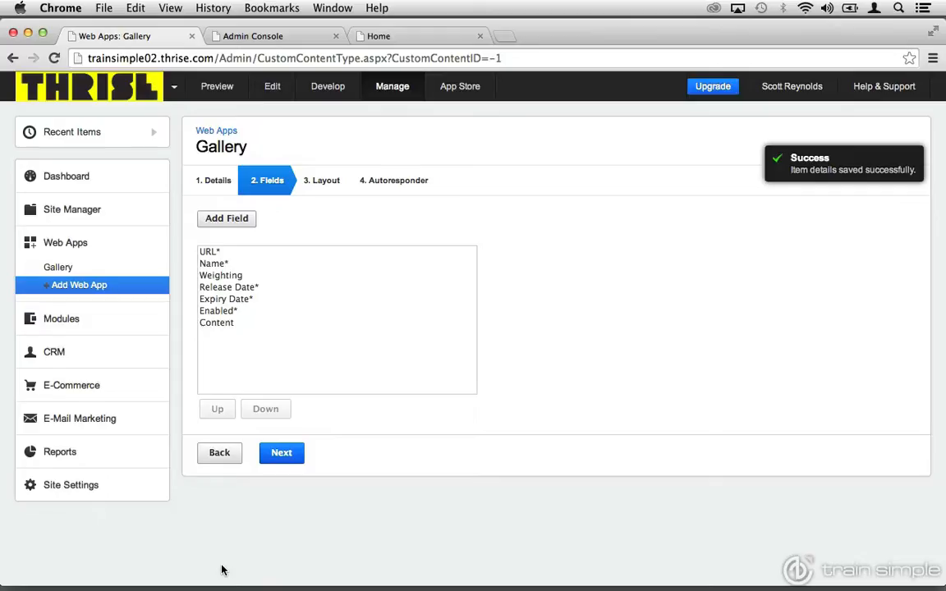
- Add a mandatory field named Image with the field type Image to the Gallery web app
click(239, 220)
text(Image)
click(608, 318)
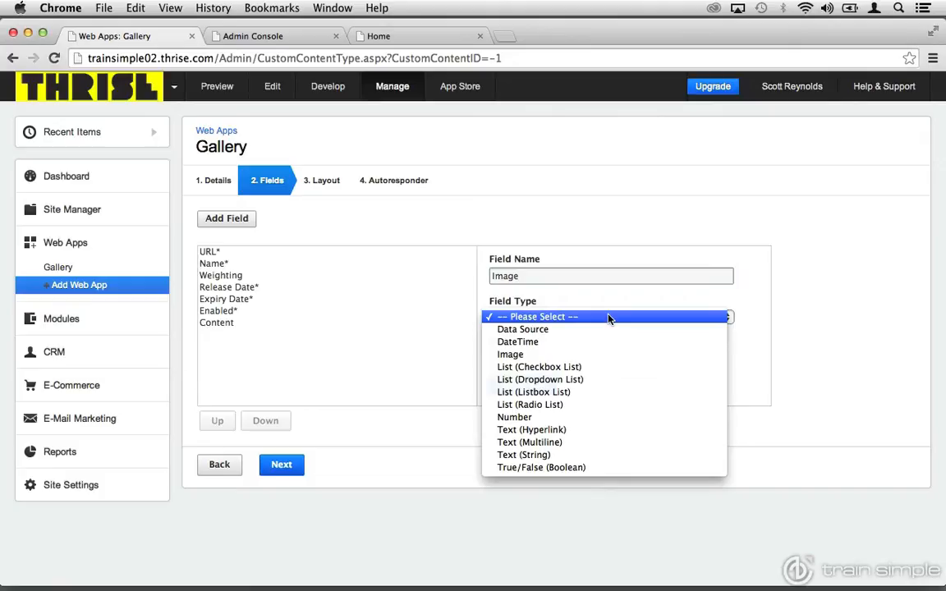
click(590, 355)
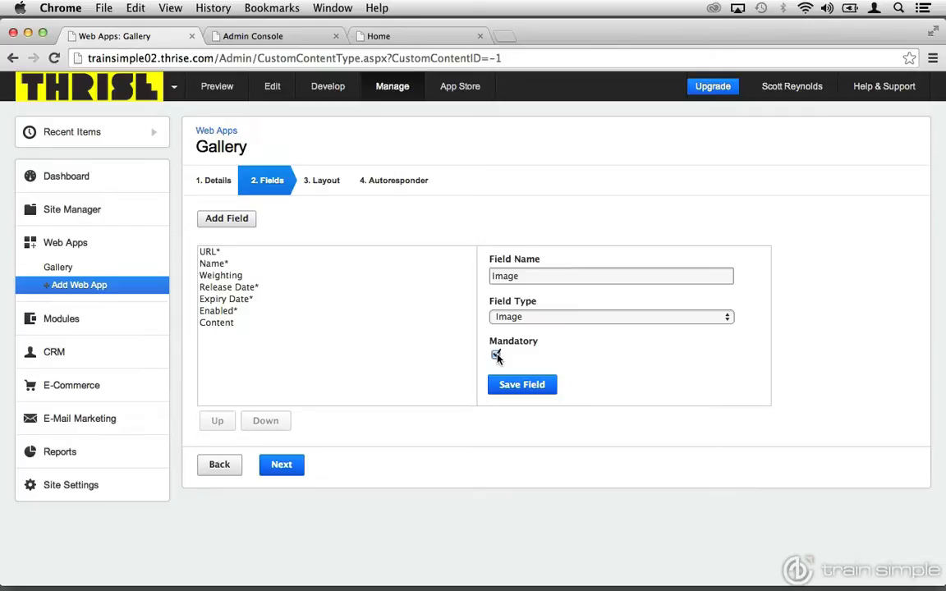
click(508, 386)
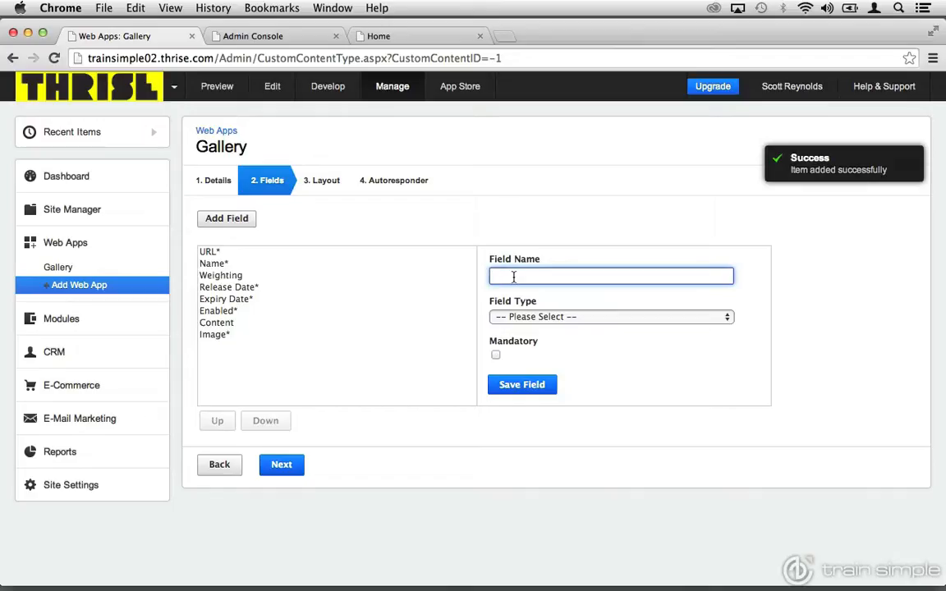
- Add an optional field named Caption with the field type Text (String)
text(Caption)
click(532, 317)
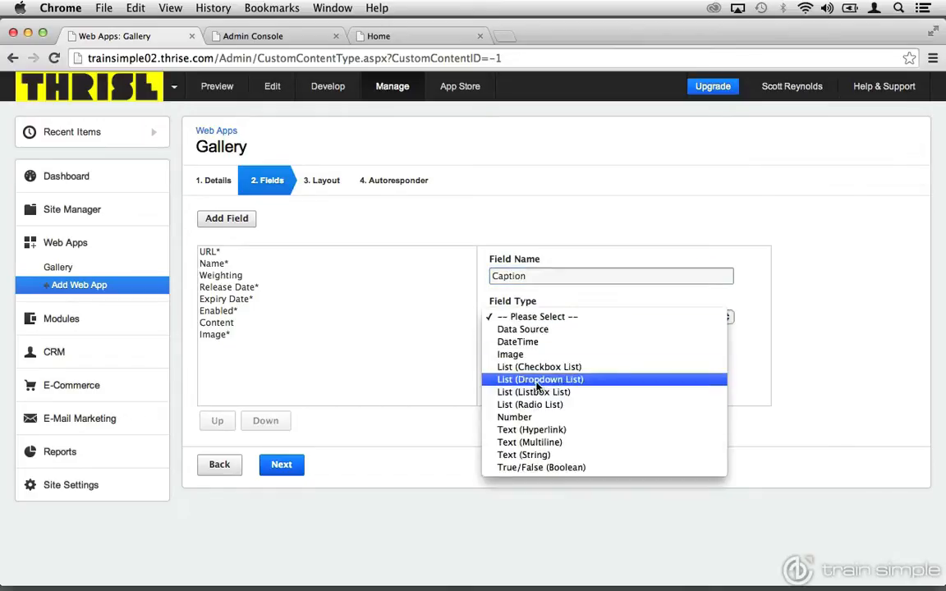
click(536, 454)
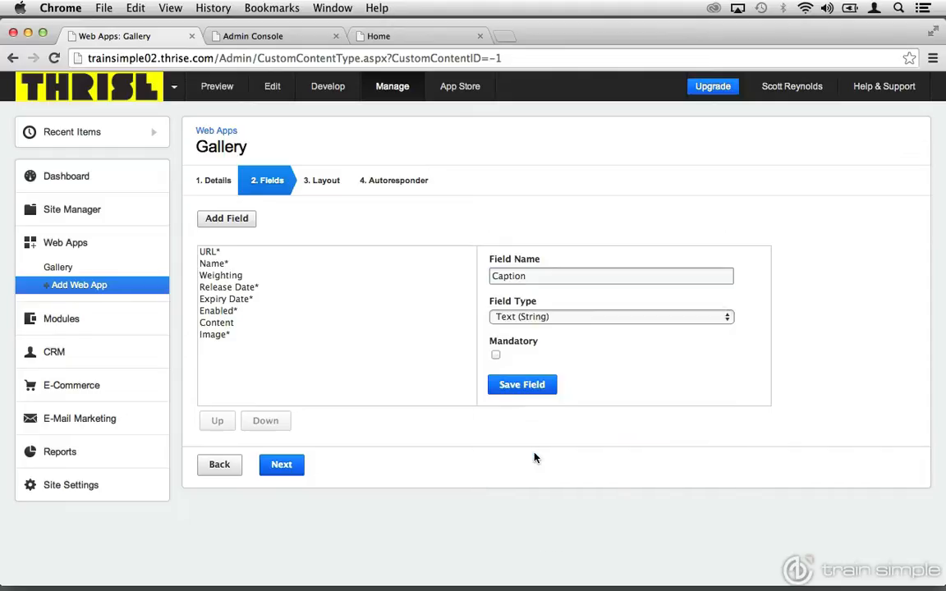
click(520, 386)
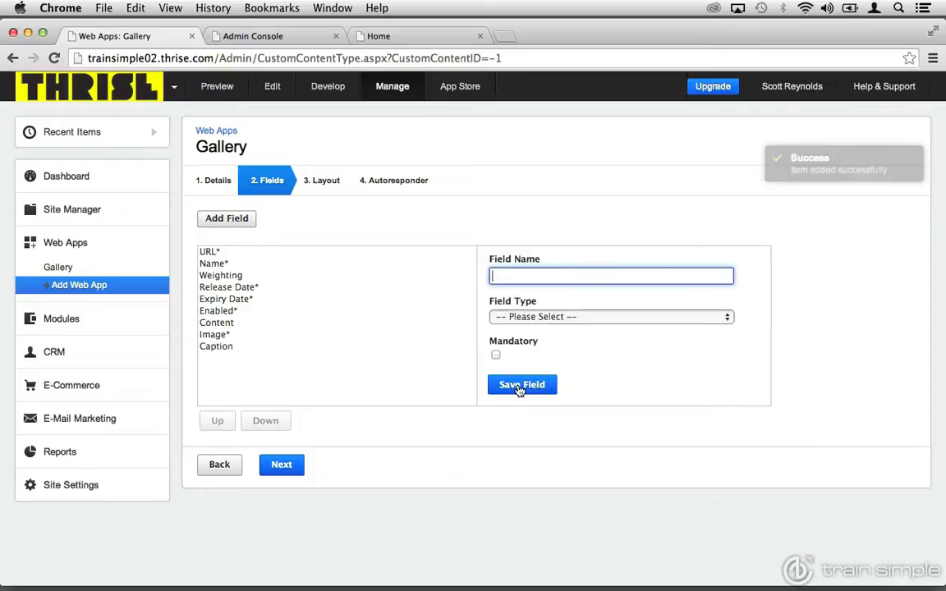
- Replace the default table HTML in the Gallery's list template with the copied slide div markup
click(281, 464)
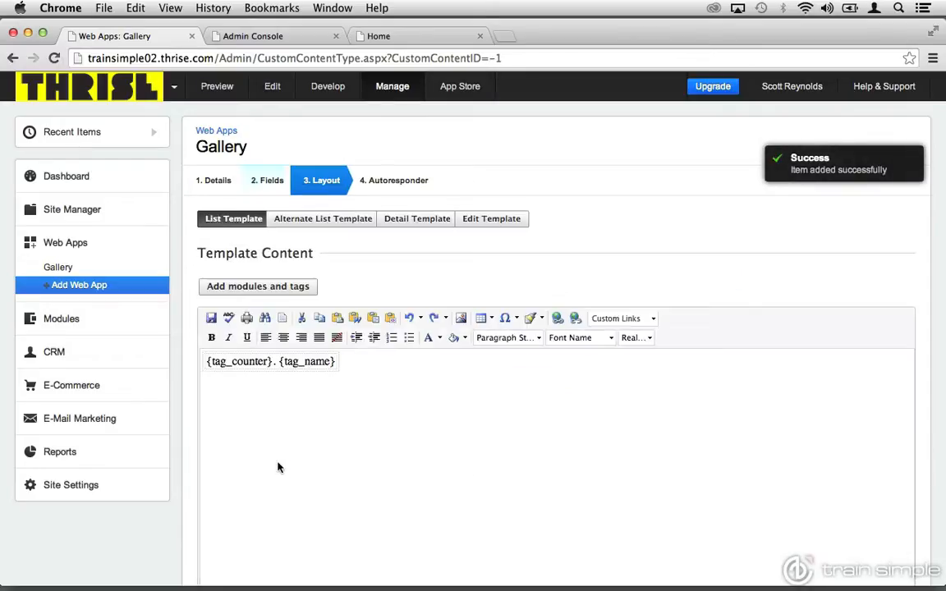
scroll(278, 467, down, 4)
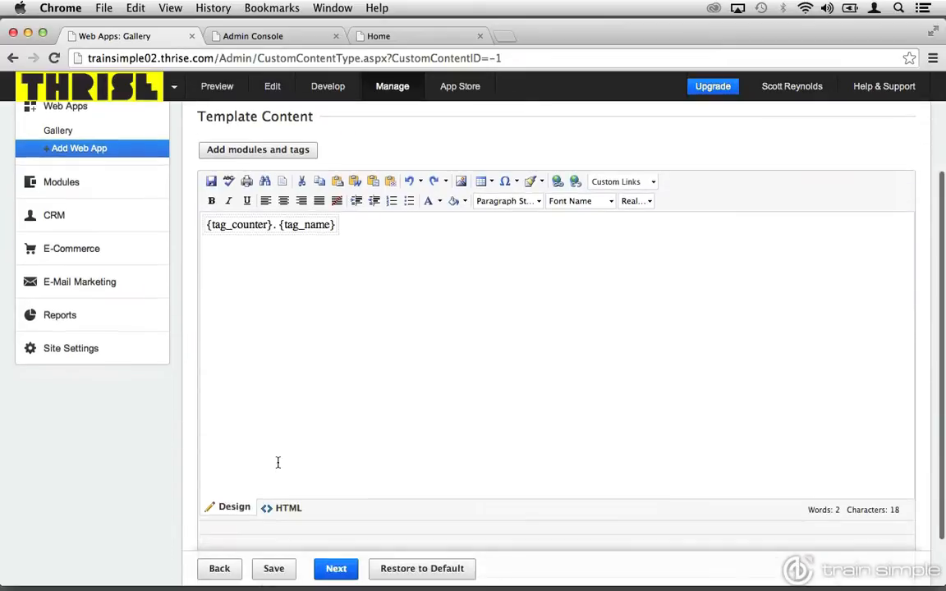
click(278, 508)
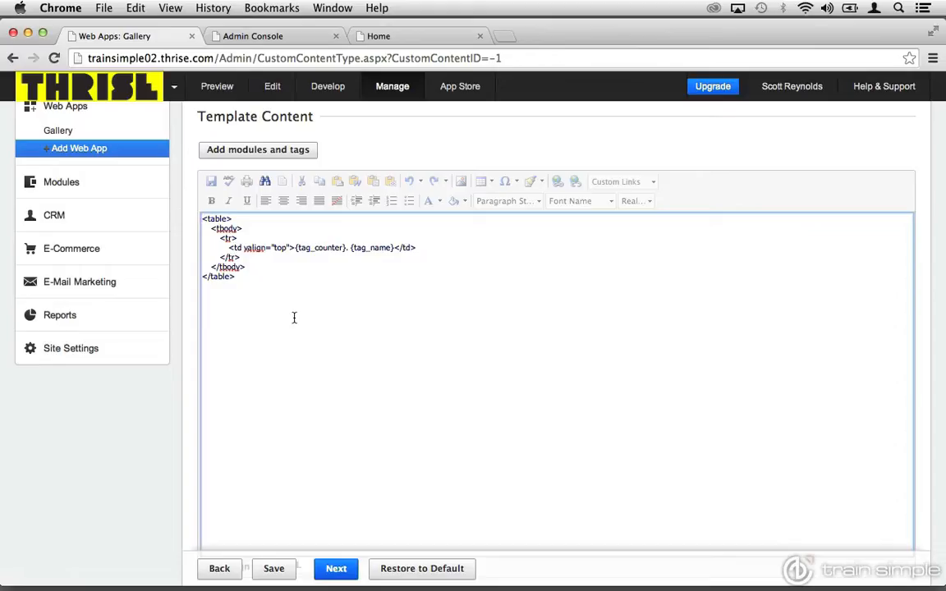
drag(288, 318, 191, 212)
key(BackSpace)
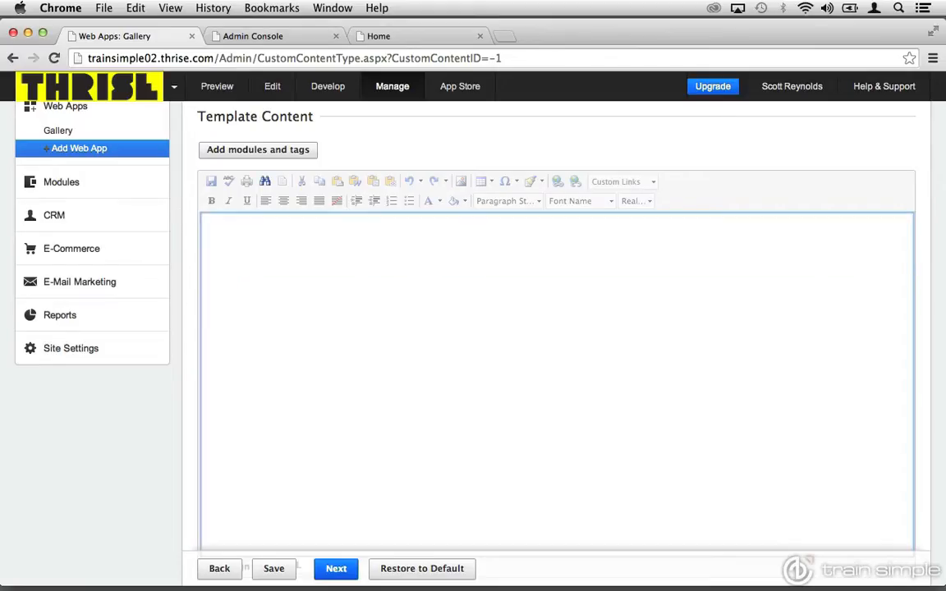
text(<div class="slide"> <img src="img/slider-image.jpg" alt="Slide 1">  <p class="caption">Image caption. The city never stopped to amaze me. So alive, so complex!</p> </div>)
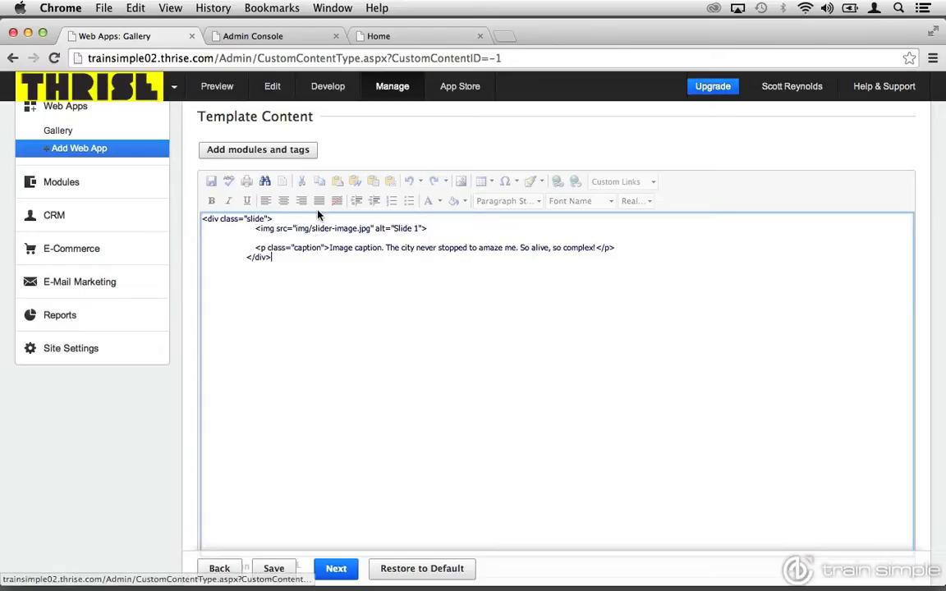
- Replace the img element in the list template's slide markup with the {tag_image_nolink} tag
drag(429, 228, 255, 229)
key(BackSpace)
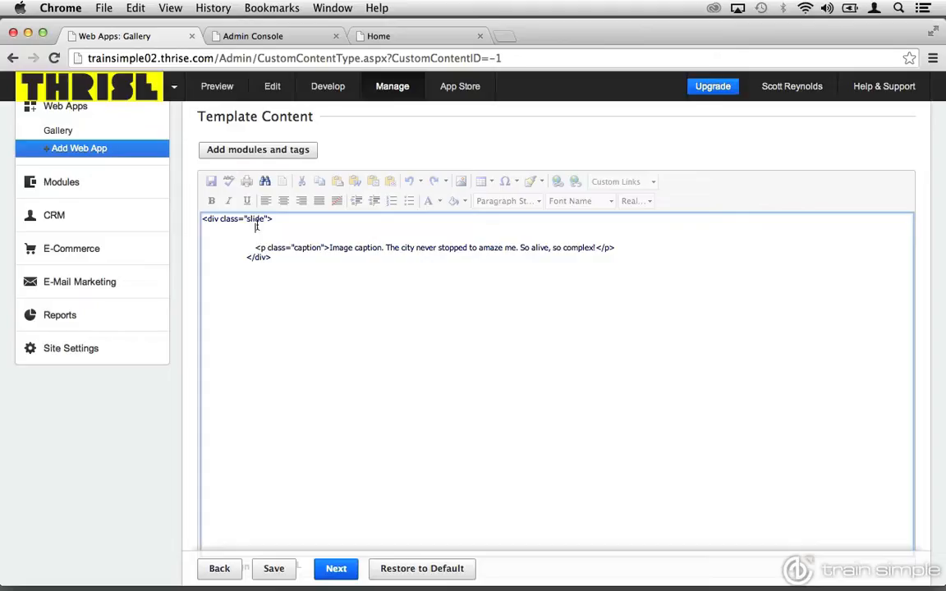
click(257, 151)
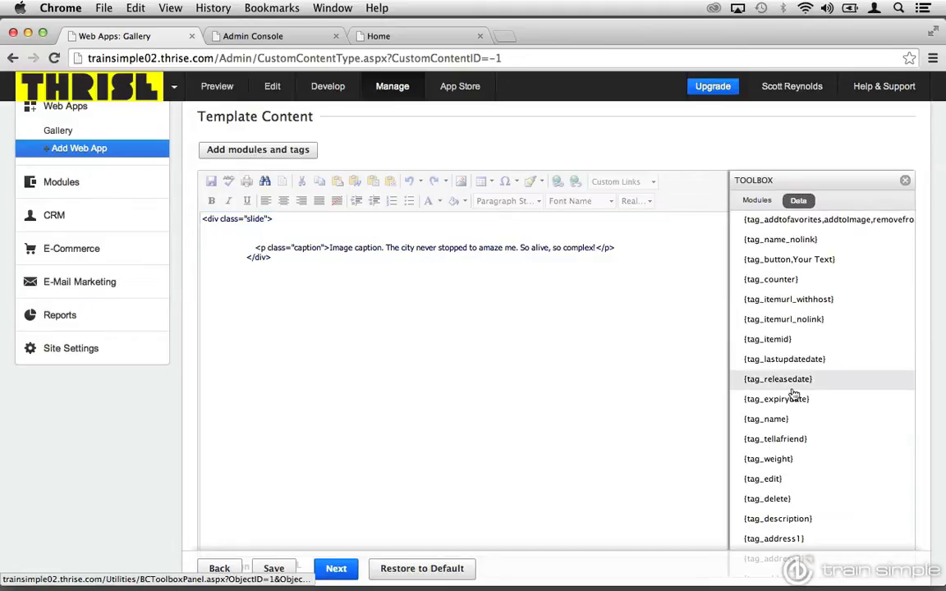
scroll(793, 395, down, 5)
scroll(793, 395, down, 3)
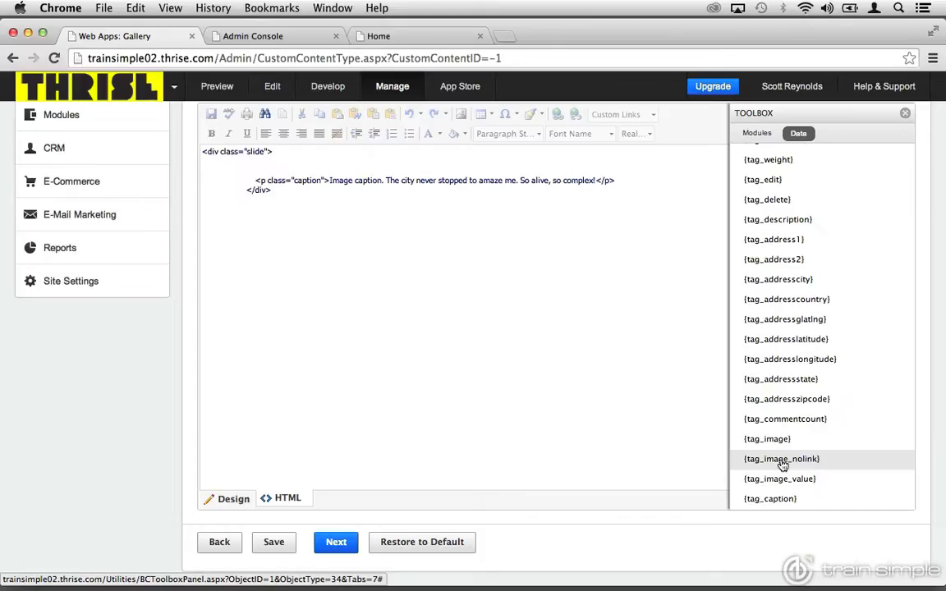
click(782, 462)
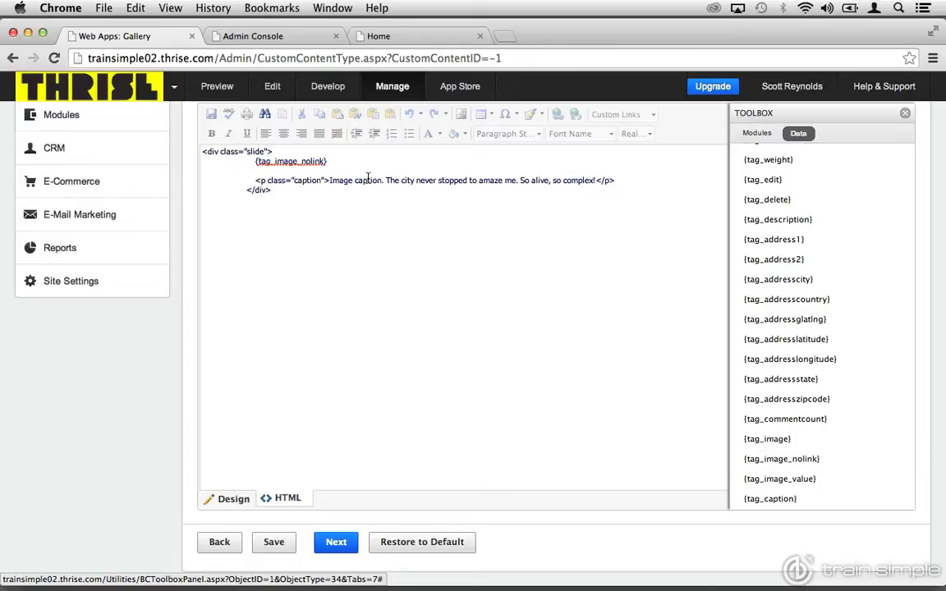
- Replace the sample caption text inside the caption paragraph with {tag_caption} and save the list template
drag(596, 180, 330, 180)
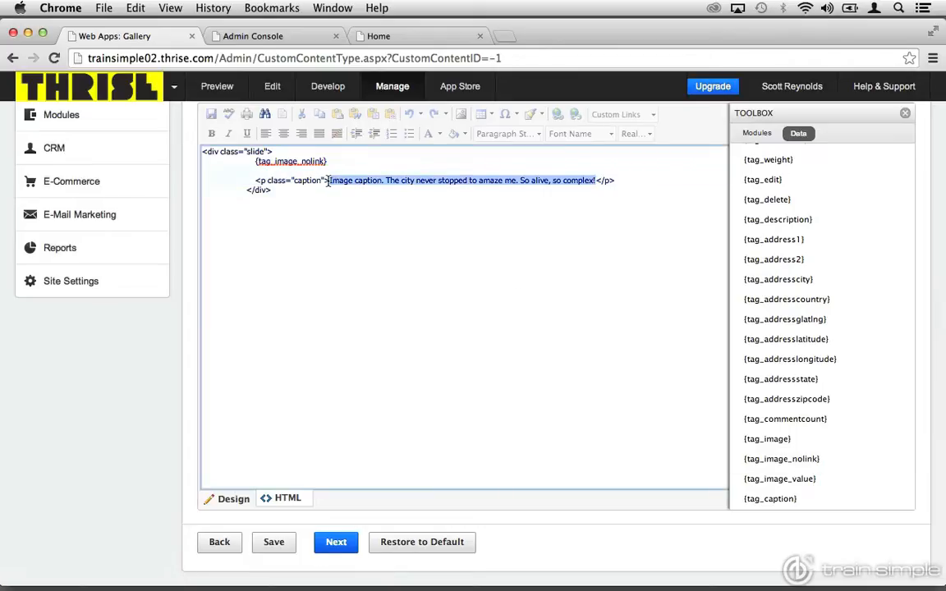
key(BackSpace)
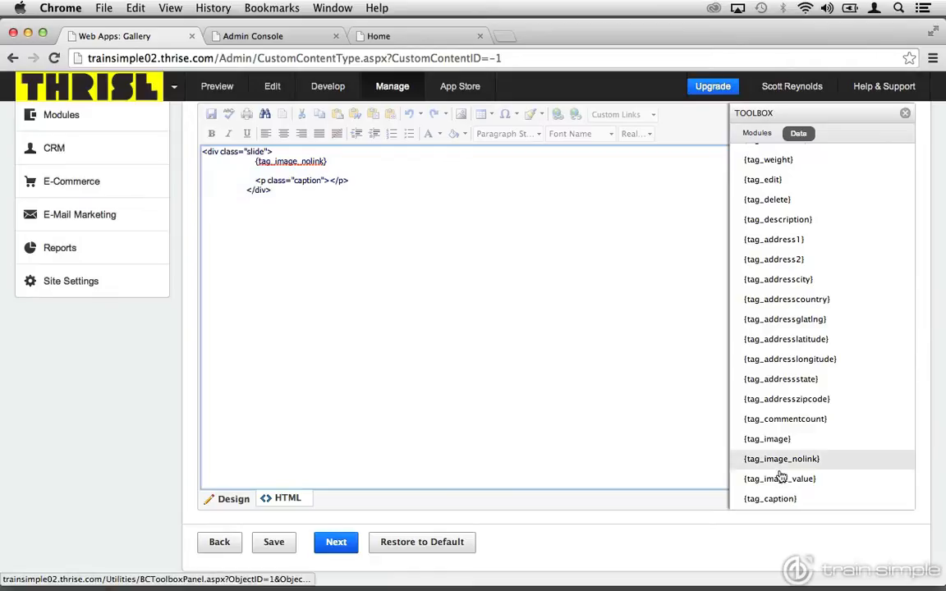
click(772, 500)
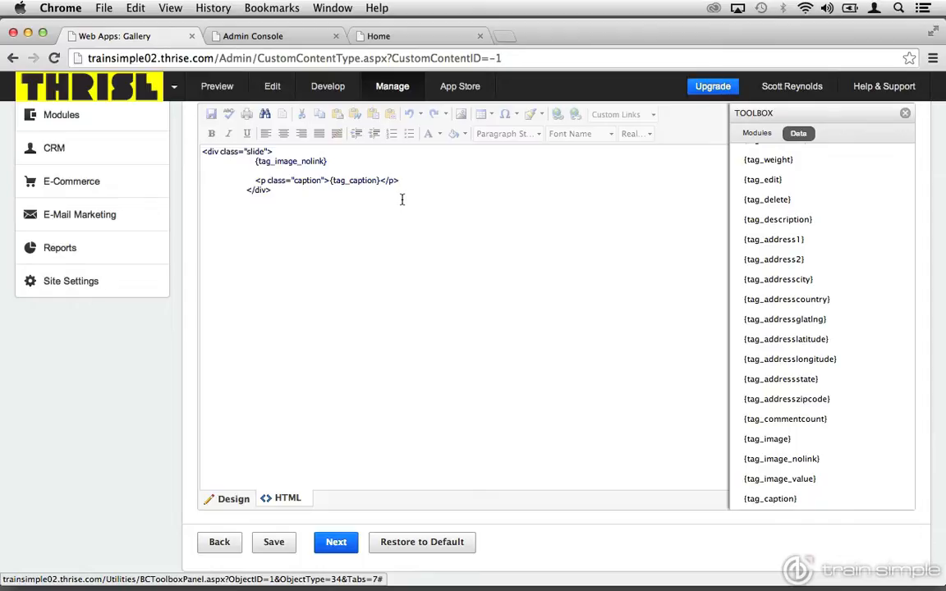
click(274, 543)
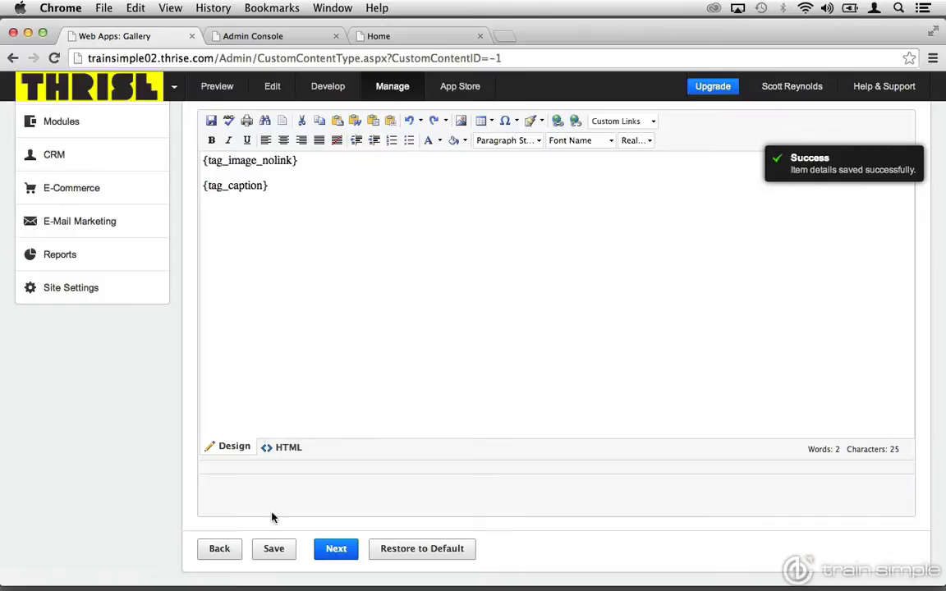
- Delete the three hard-coded slides from the slides div in index.html, leaving an empty line for new content
click(282, 39)
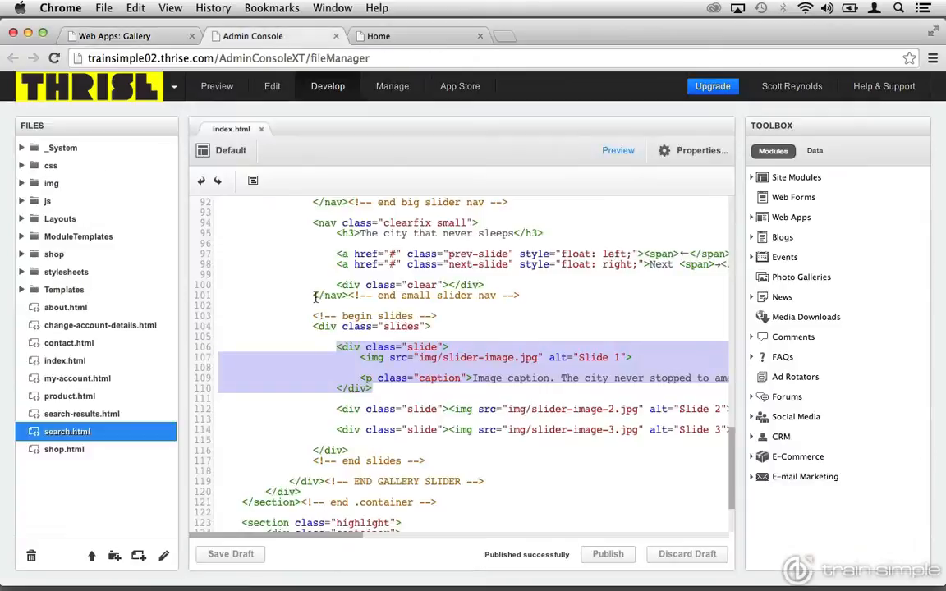
scroll(317, 337, down, 3)
drag(342, 407, 383, 309)
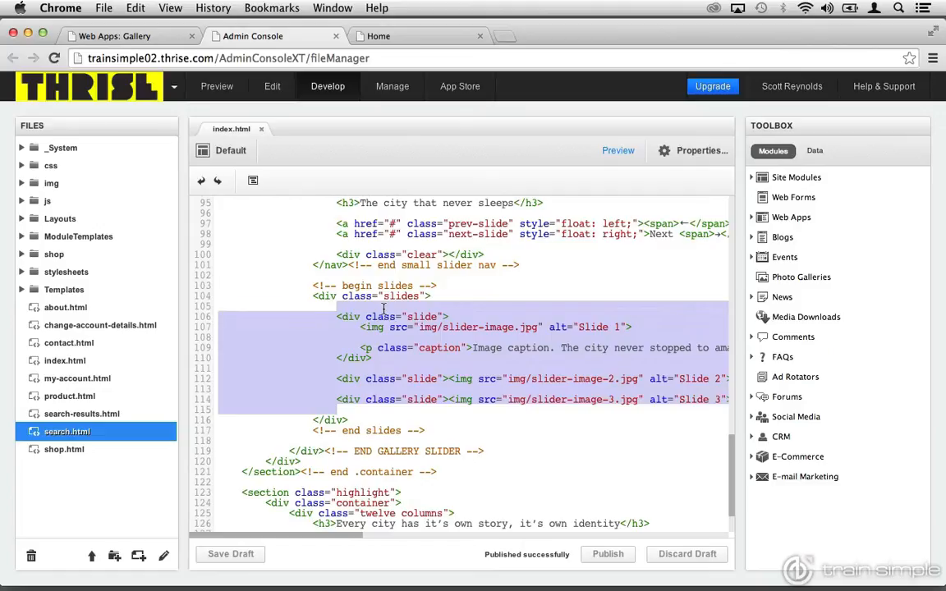
key(BackSpace)
key(Return)
key(Return)
key(Up)
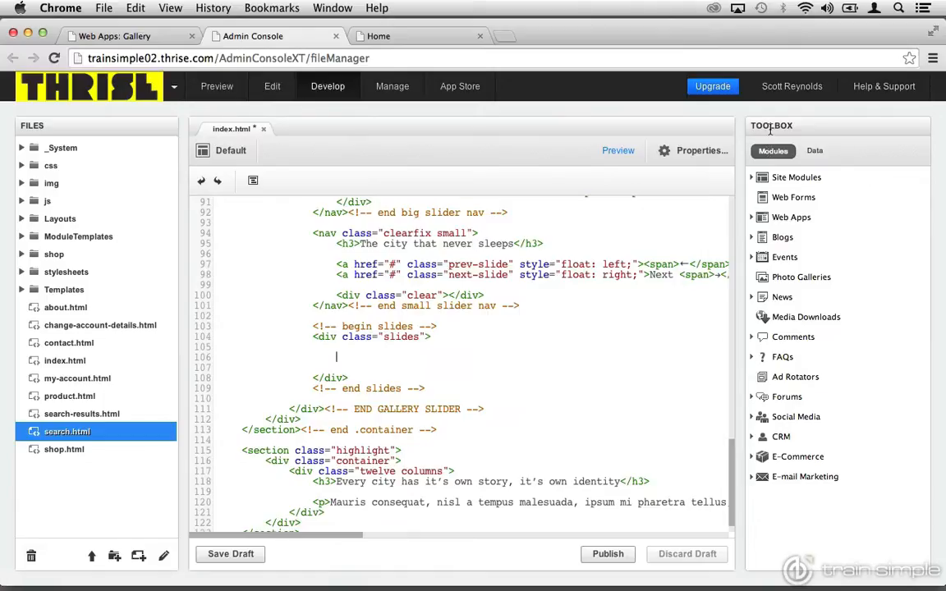
- Insert a List of Web App Items module for the Gallery web app, displaying All Items, inside the slides div of index.html
click(753, 218)
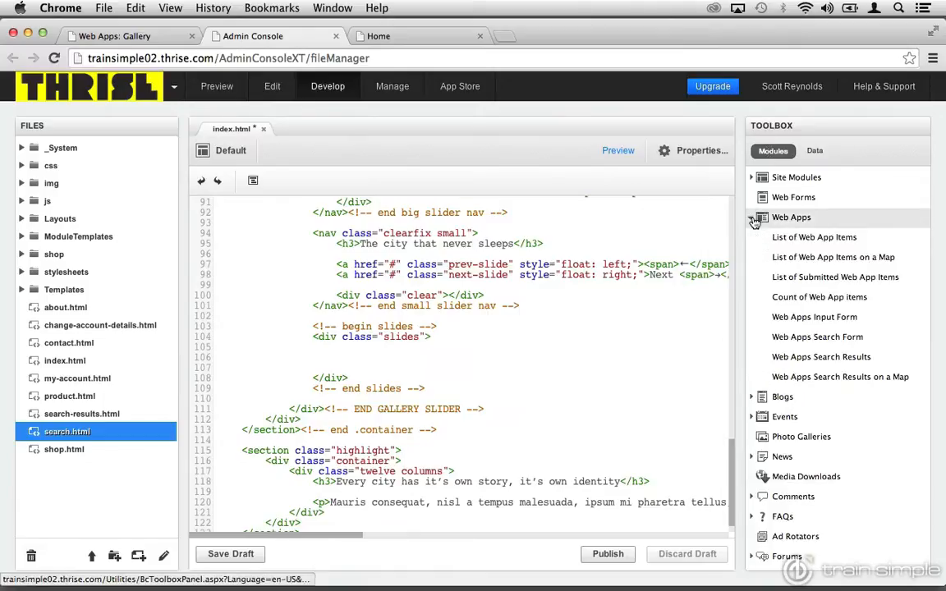
click(802, 245)
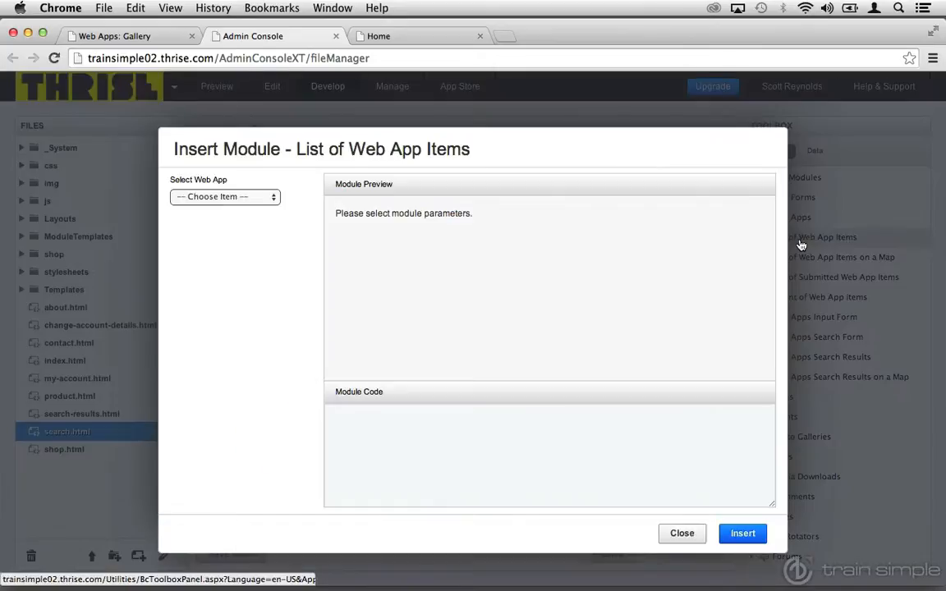
click(263, 202)
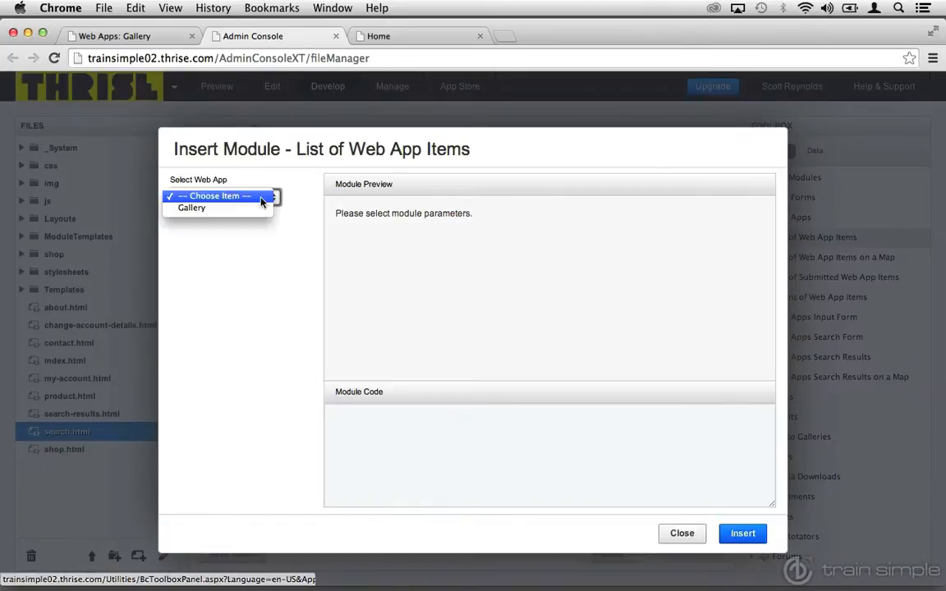
click(216, 209)
click(211, 240)
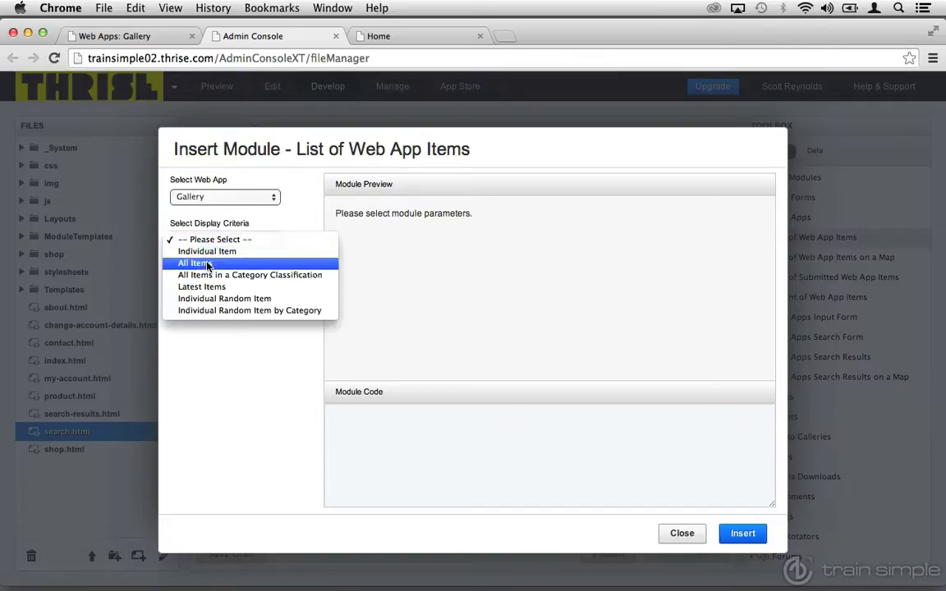
click(207, 262)
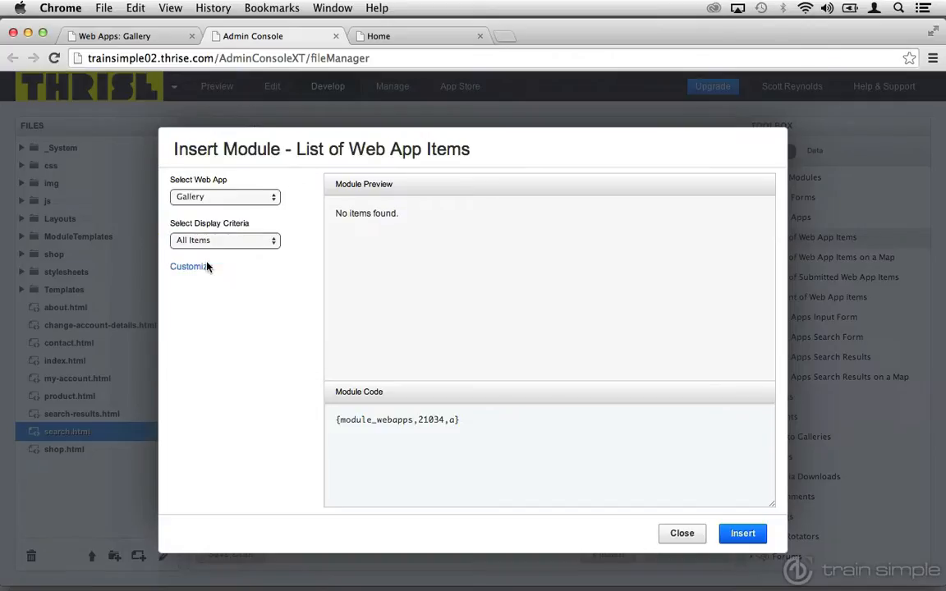
click(743, 533)
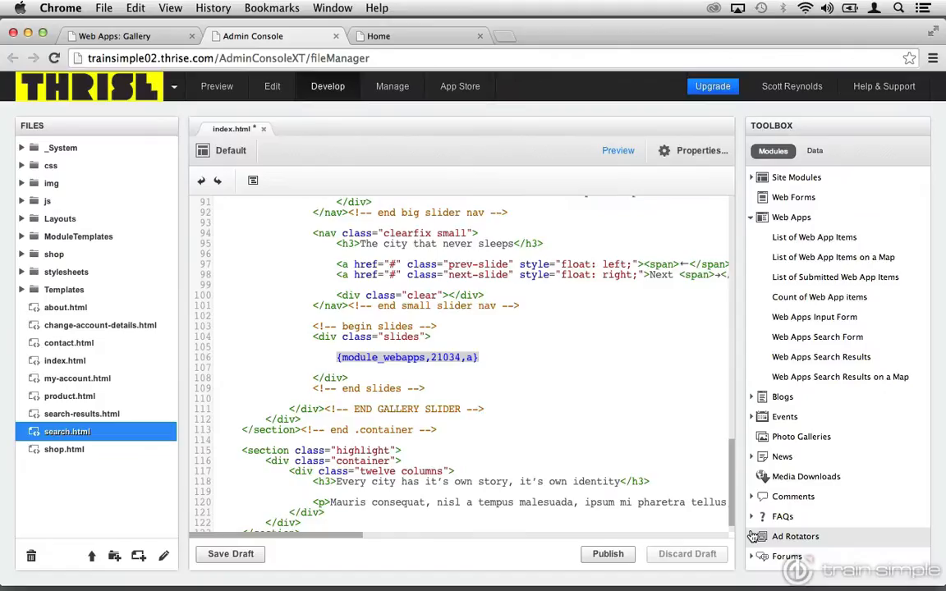
- Publish index.html and reload the live home page to check the gallery section
click(609, 554)
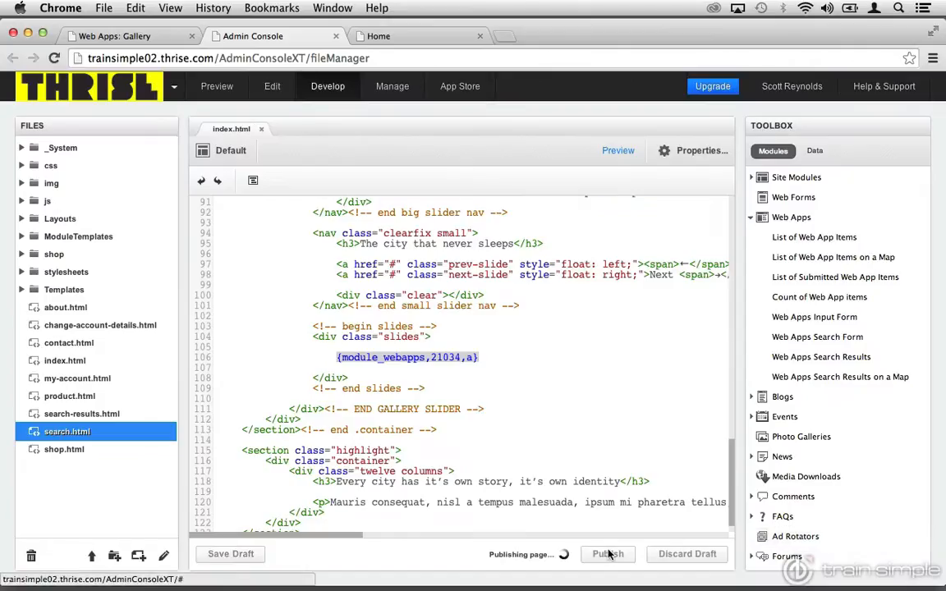
click(380, 37)
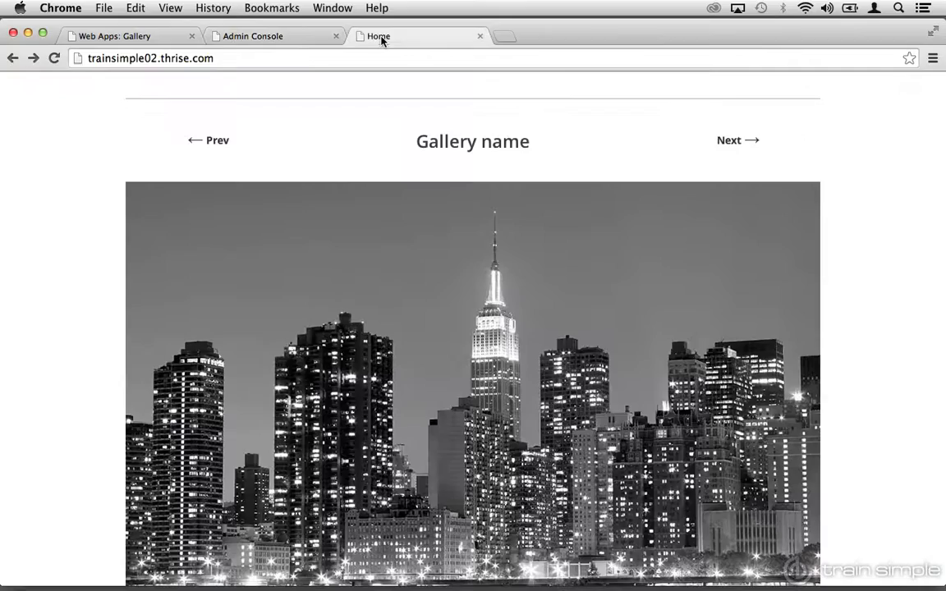
click(55, 59)
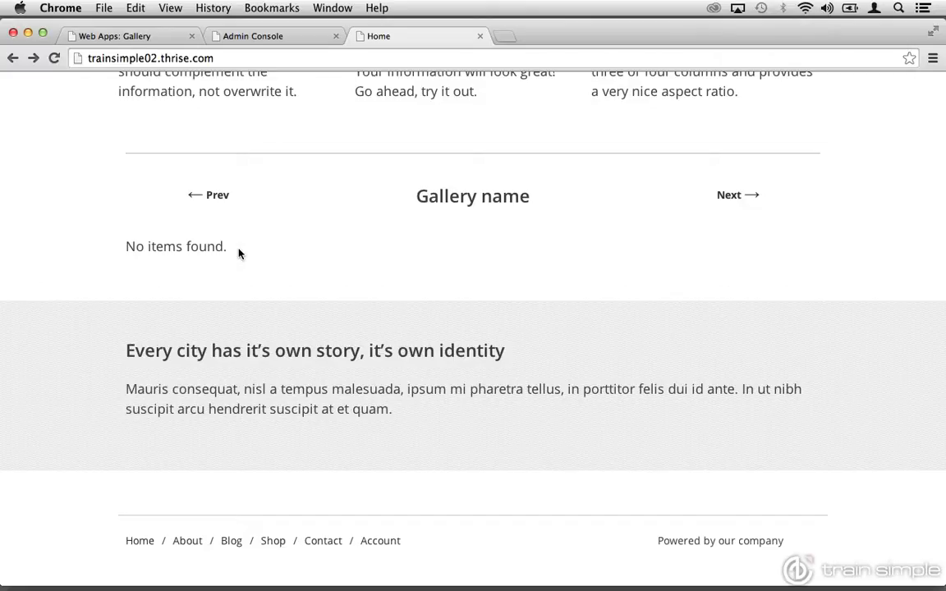
- Open the Gallery web app's item list, start a new item and name it "City 1"
click(152, 36)
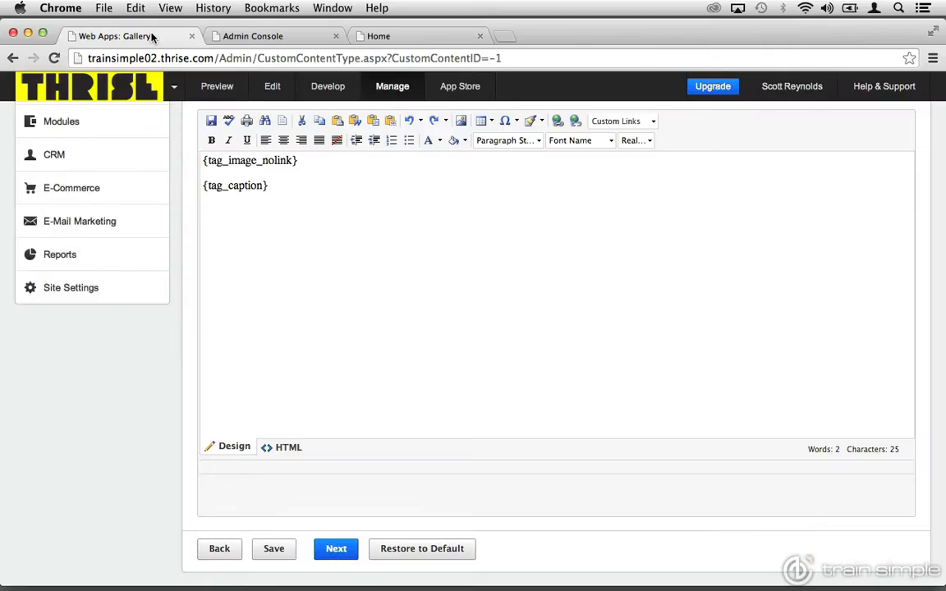
scroll(186, 186, up, 5)
mouse_move(124, 201)
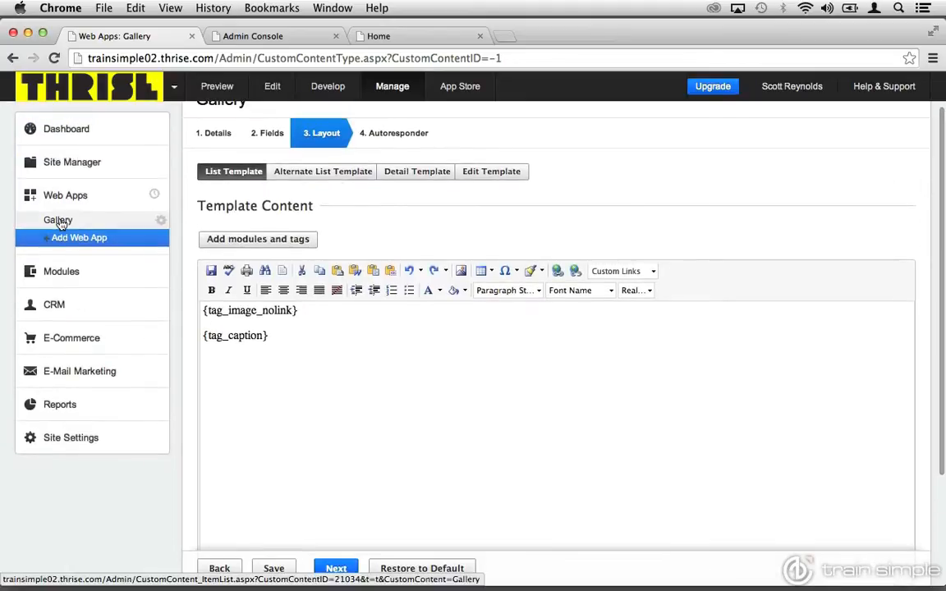
click(58, 222)
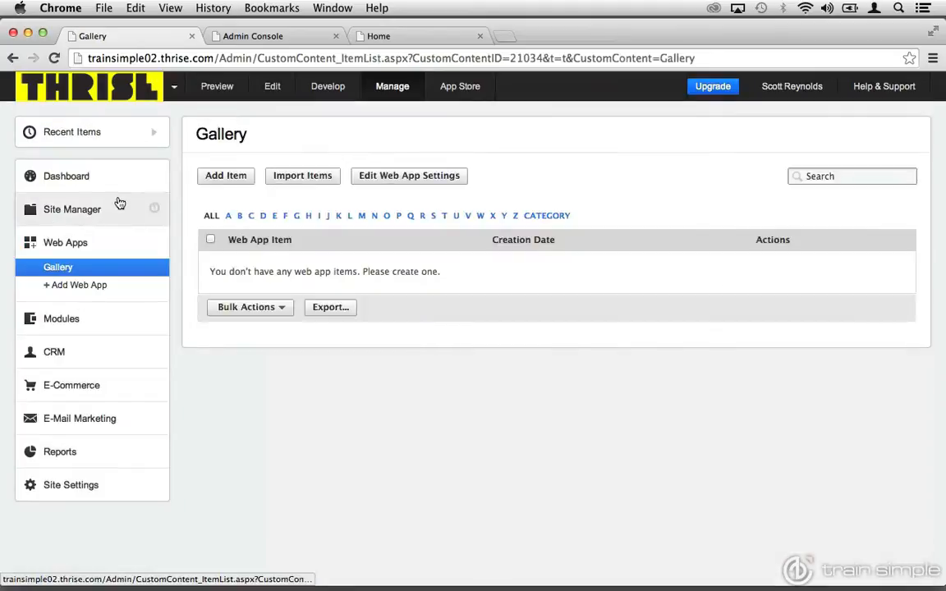
click(222, 180)
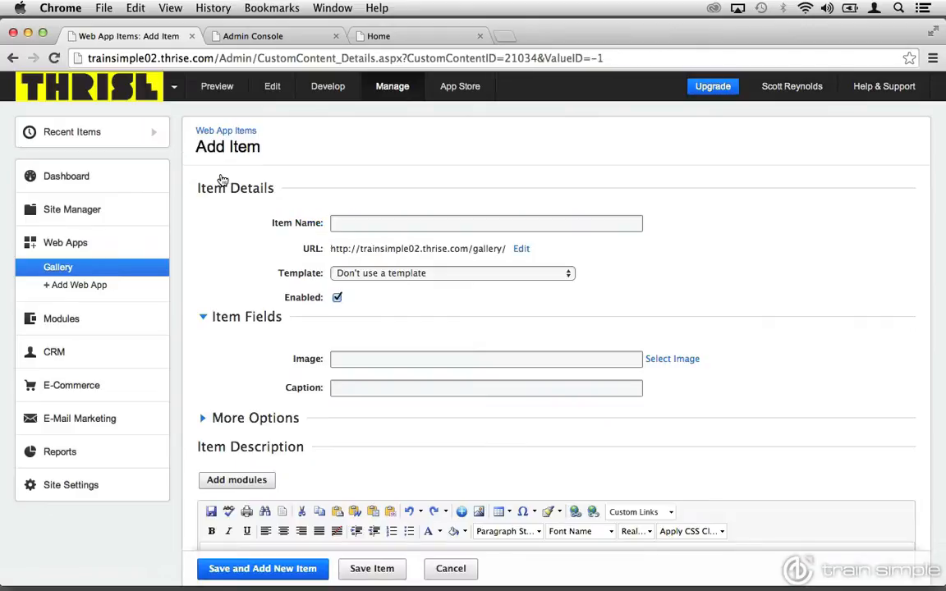
click(349, 222)
text(City 1)
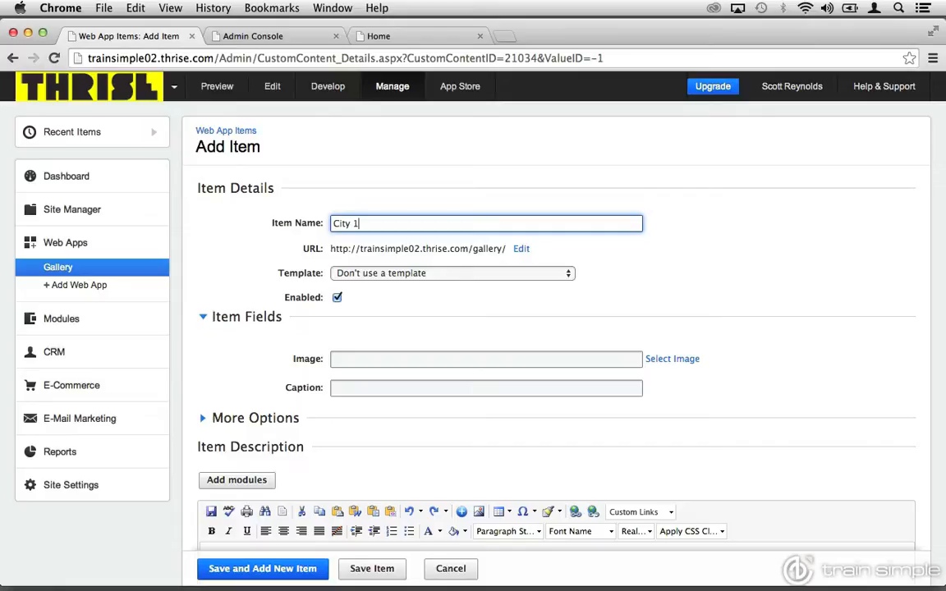
- Give City 1 the image /img/slider-image.jpg and the caption "This is our first image", saving it and starting another new item
click(660, 361)
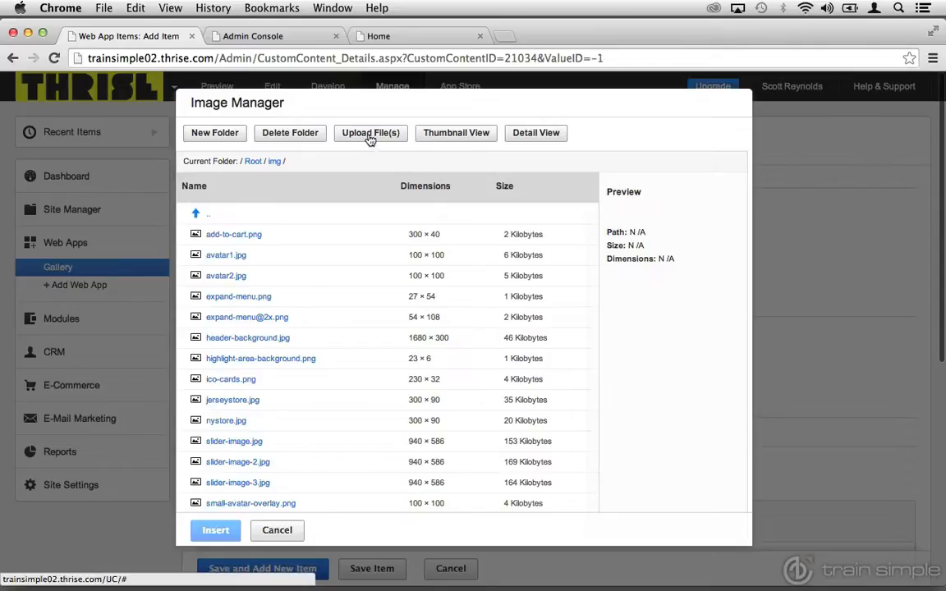
click(223, 442)
click(216, 532)
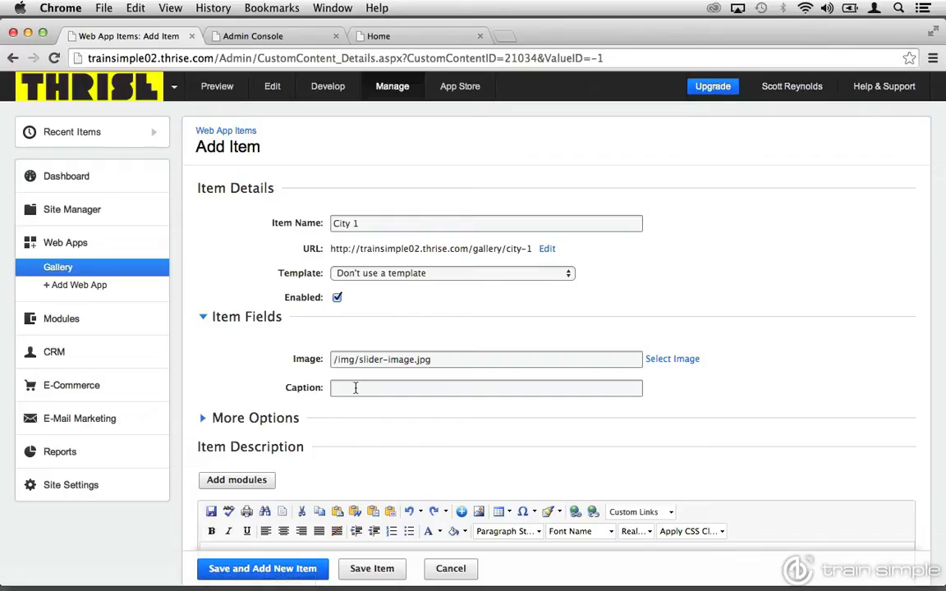
click(356, 389)
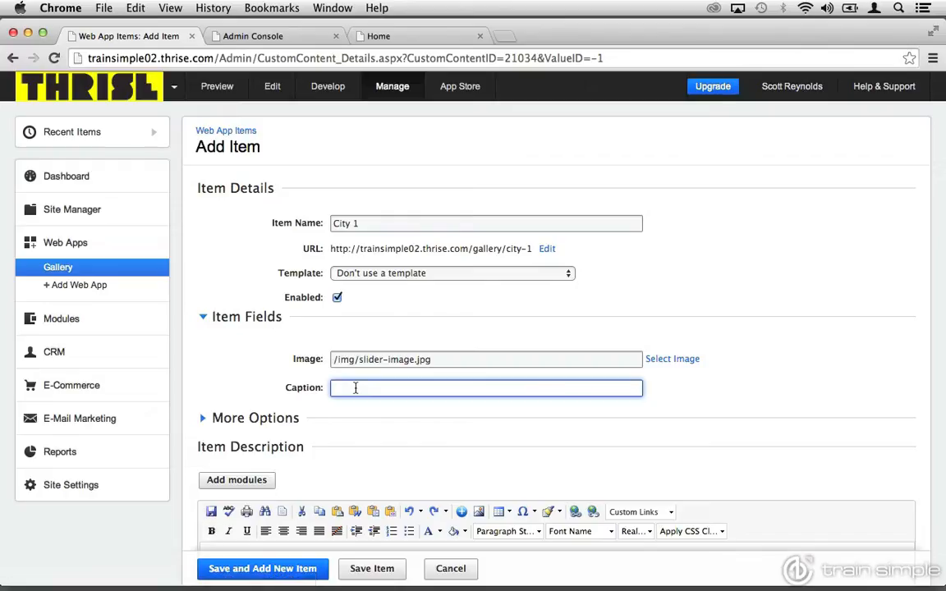
text(This is our first image)
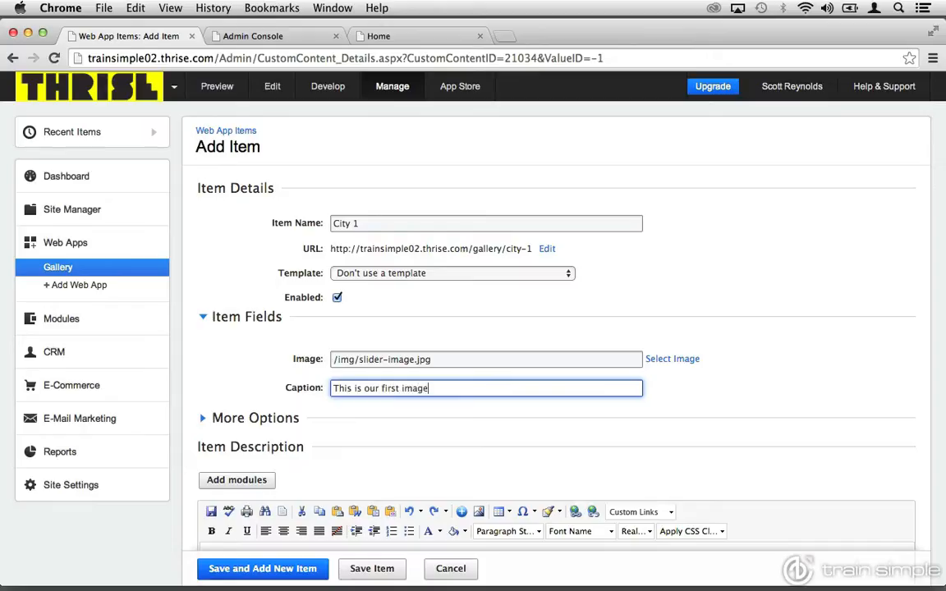
click(276, 570)
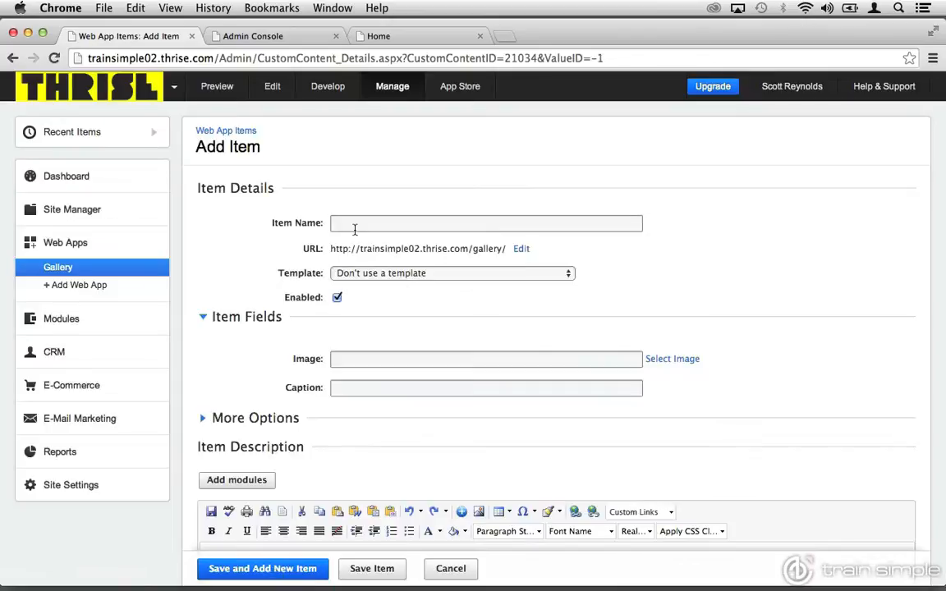
- Fill in item "City 2" with image /img/slider-image-2.jpg and caption "This is our second image", saving it and starting another new item
click(355, 229)
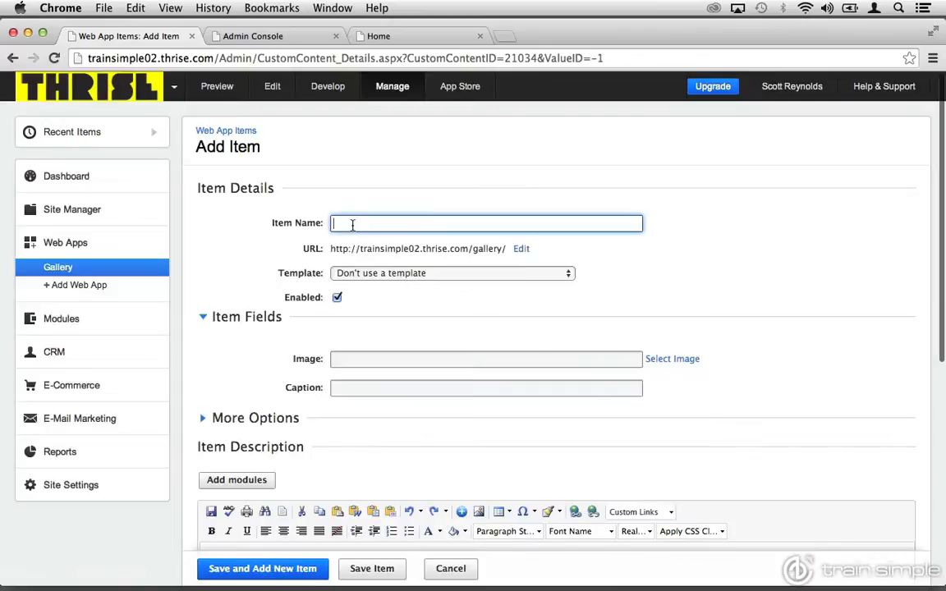
text(City 2)
click(679, 363)
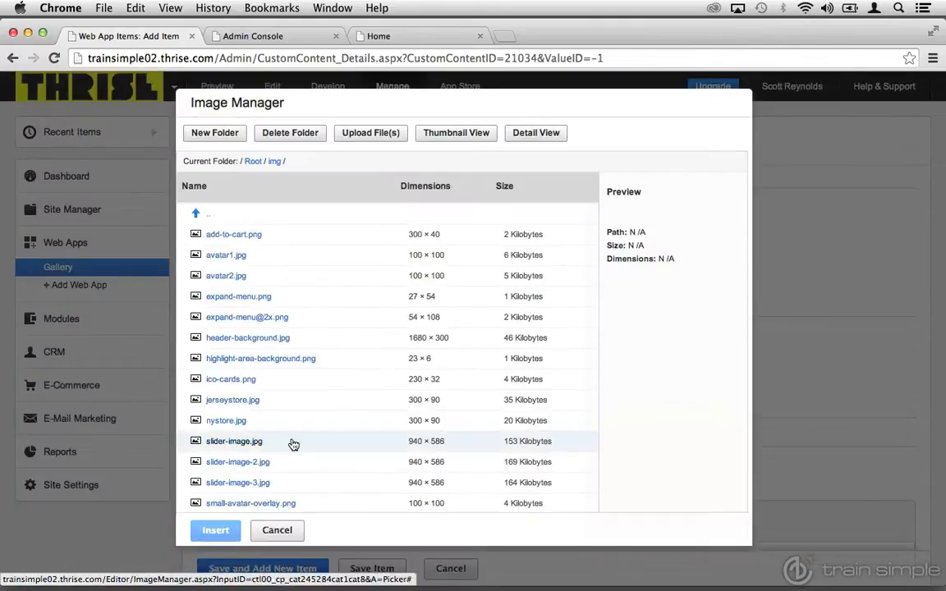
click(247, 464)
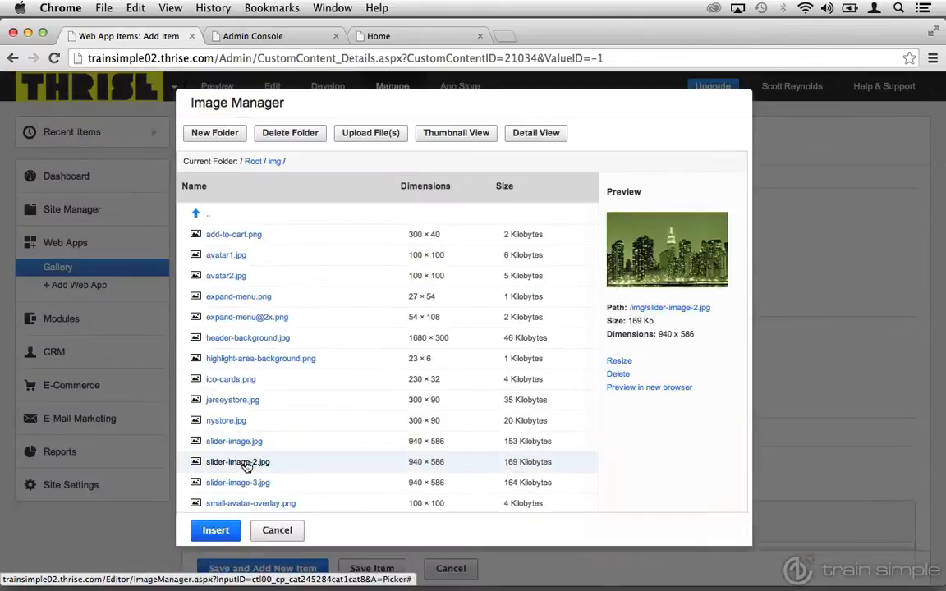
click(215, 530)
click(354, 390)
text(This is our second image)
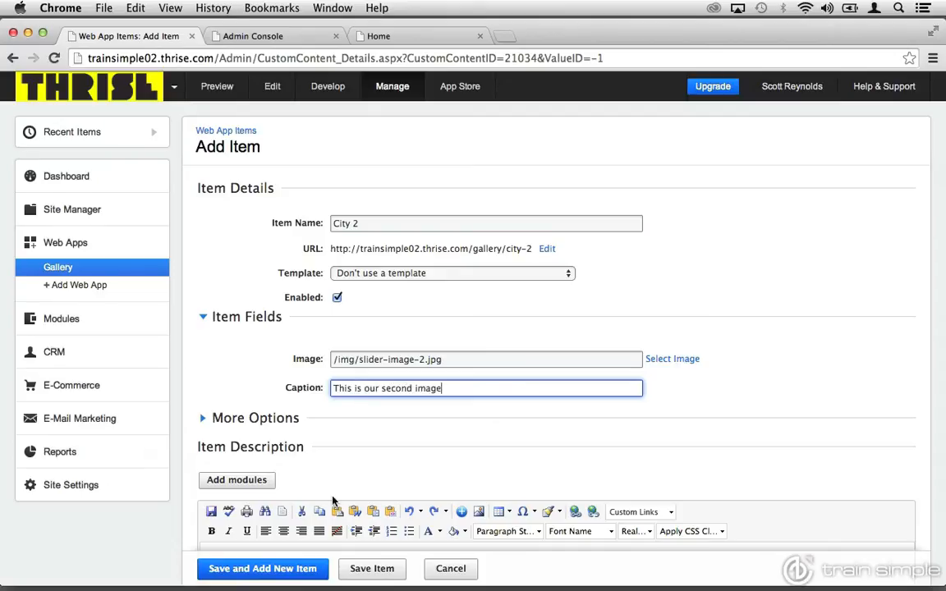
click(272, 572)
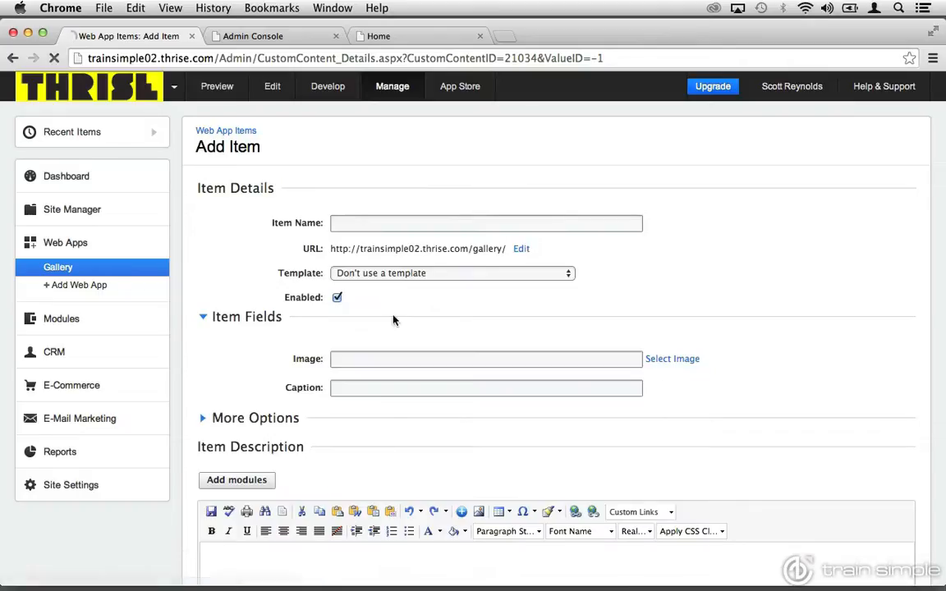
- Create the item "City 3" with image /img/slider-image-3.jpg and an empty caption, and save it
click(359, 227)
text(City 3)
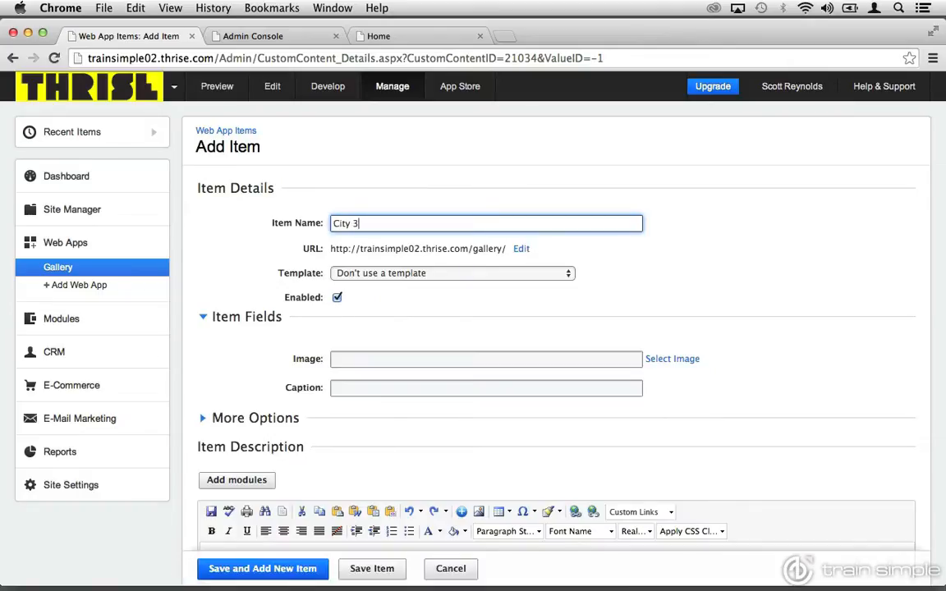
click(678, 364)
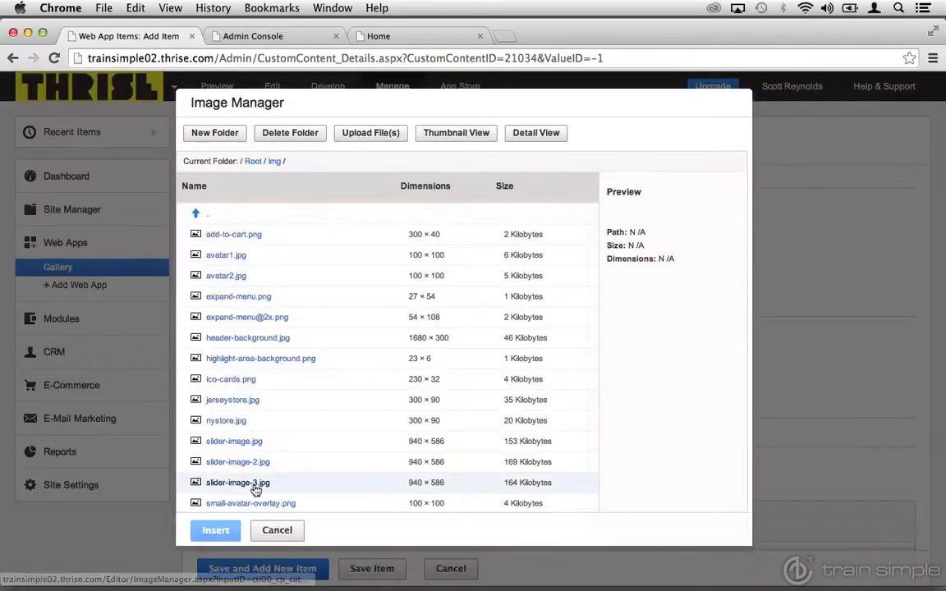
click(246, 484)
click(215, 530)
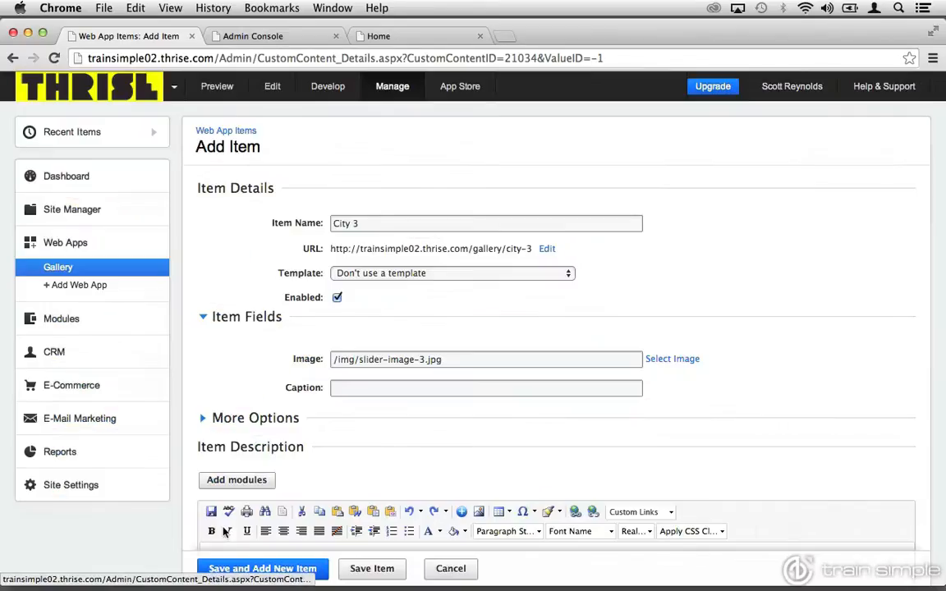
click(359, 387)
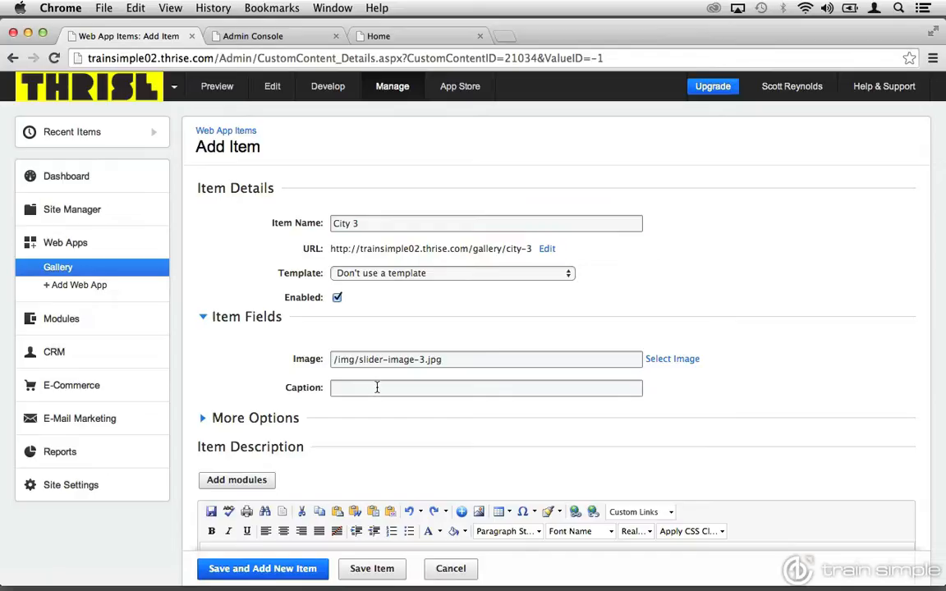
click(371, 569)
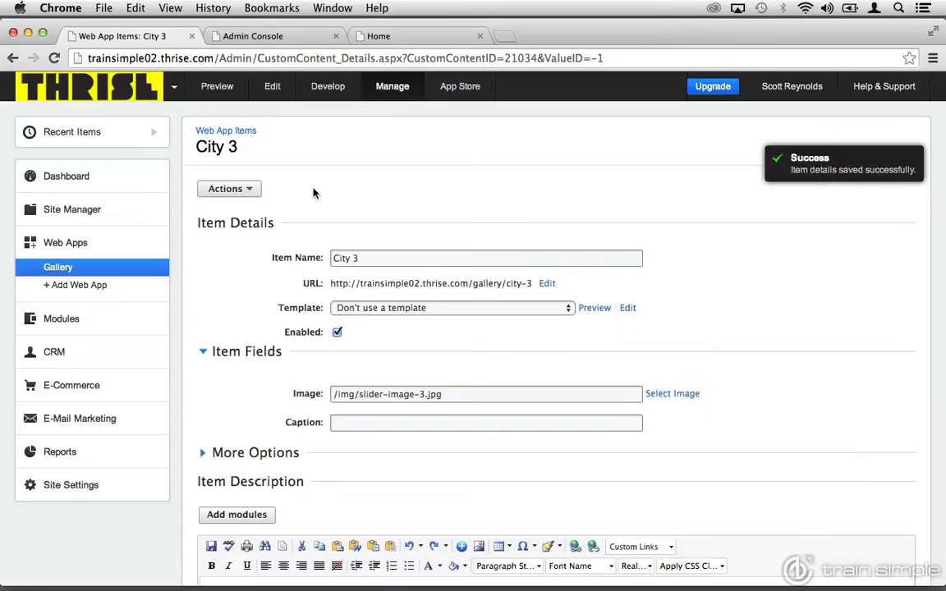
- Reload the live home page, advance through all the gallery slides and check the caption below the first image
click(387, 36)
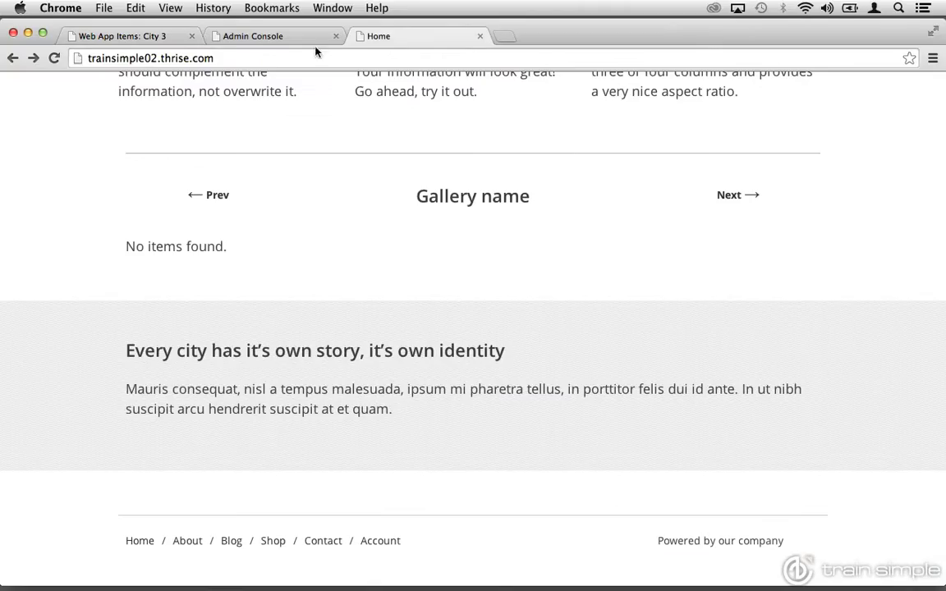
click(55, 59)
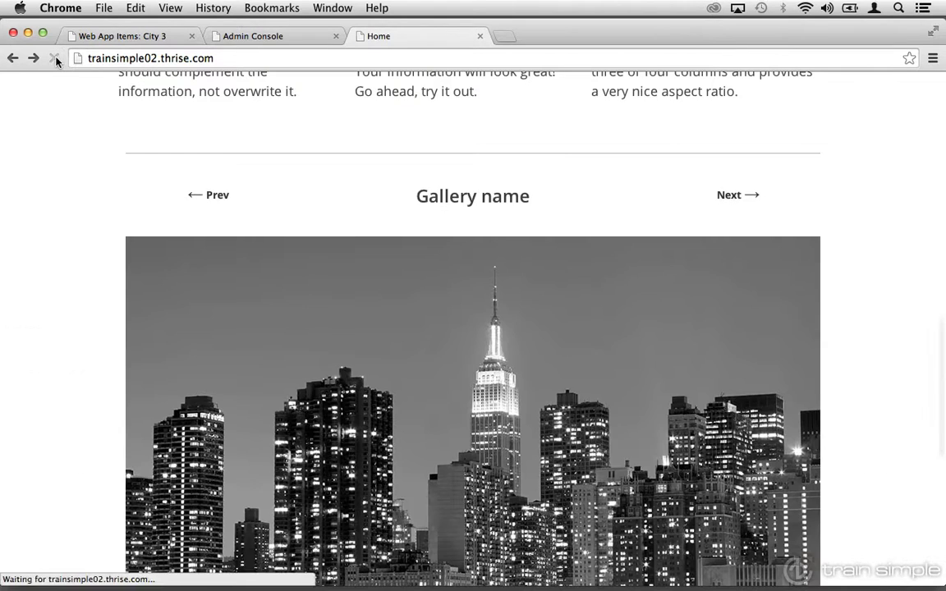
scroll(52, 285, down, 1)
scroll(52, 285, down, 2)
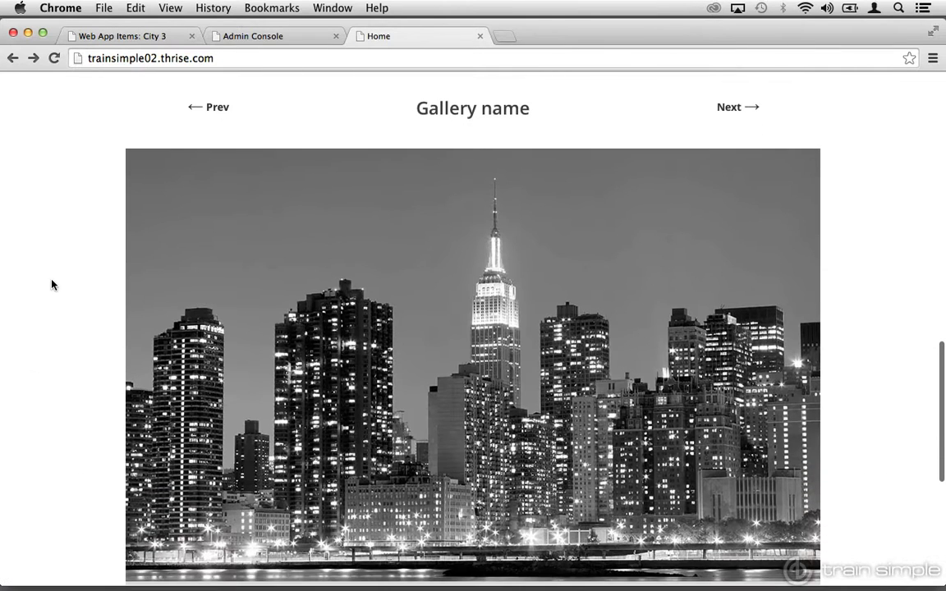
click(727, 109)
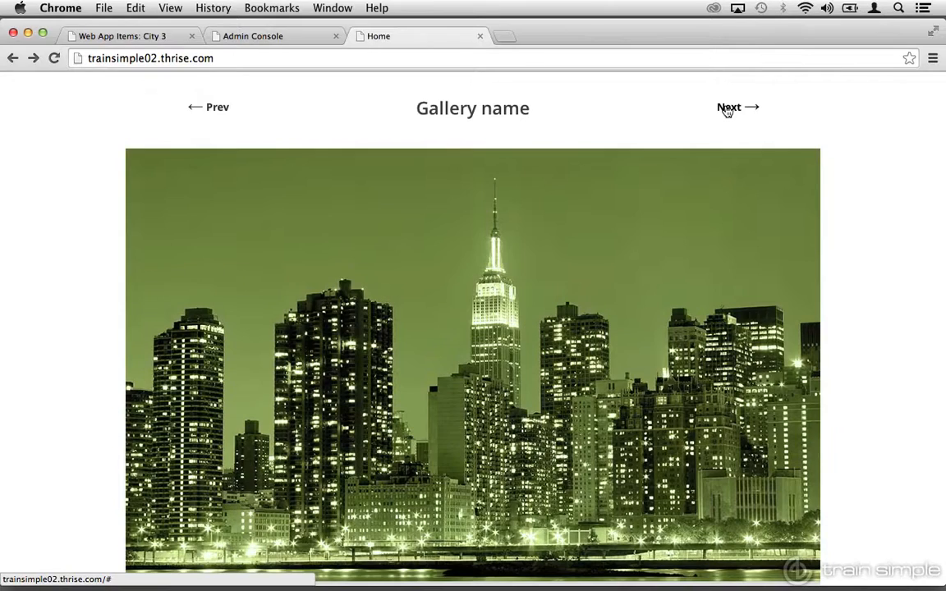
click(728, 109)
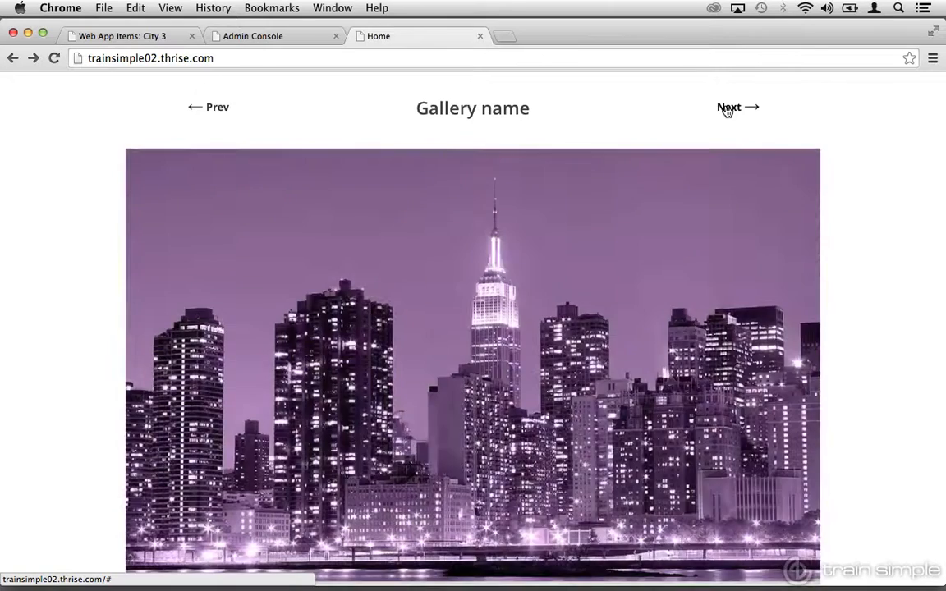
click(739, 113)
scroll(851, 294, down, 1)
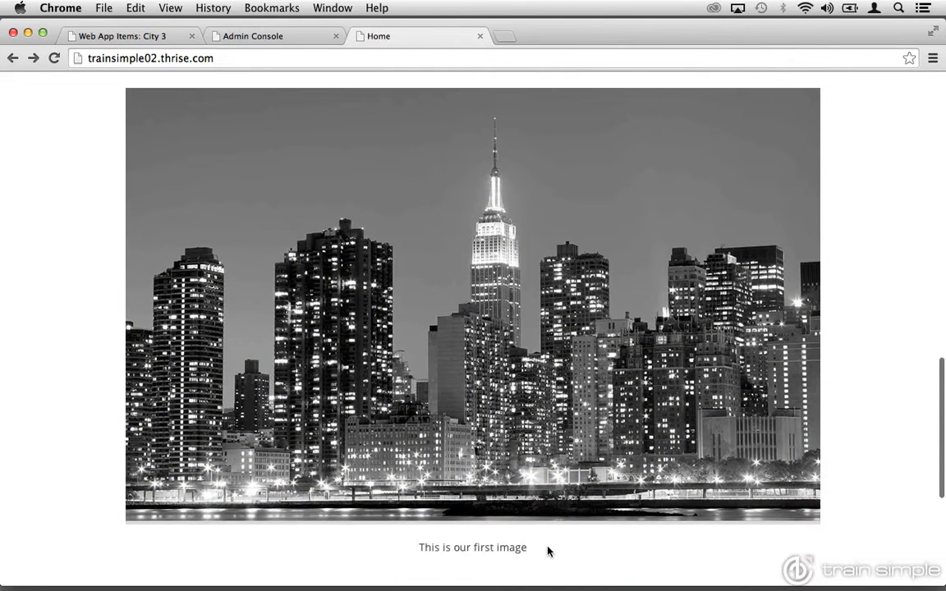
scroll(855, 381, up, 1)
scroll(855, 380, up, 1)
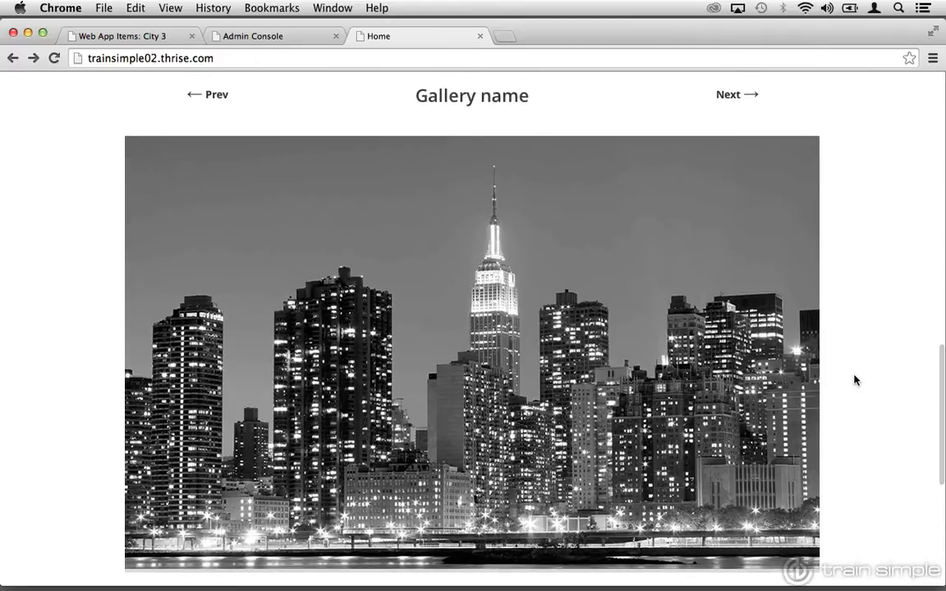